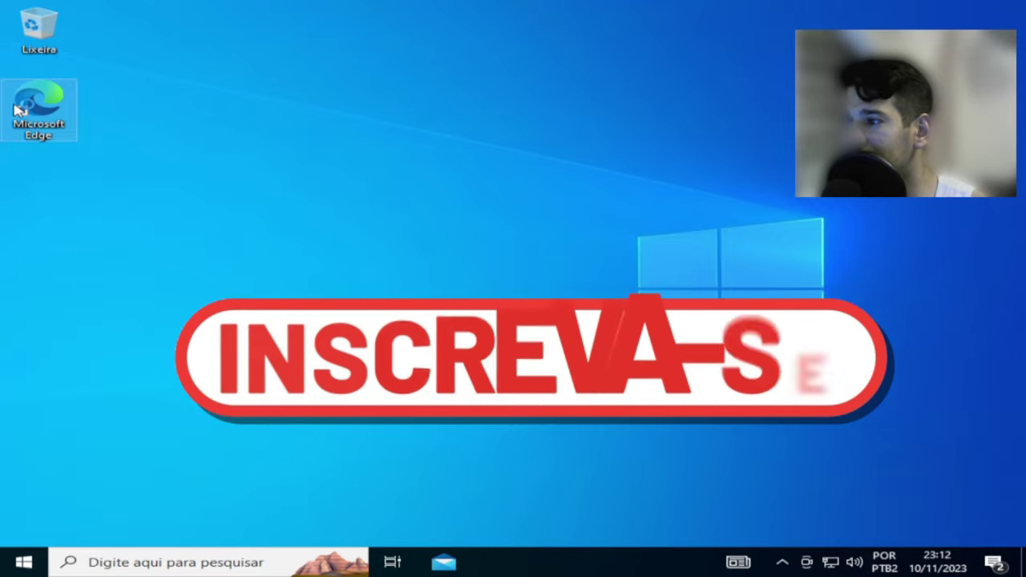
- Open Microsoft Edge and search the web for "revios"
{"action": "double_click", "coordinate": [19, 110]}
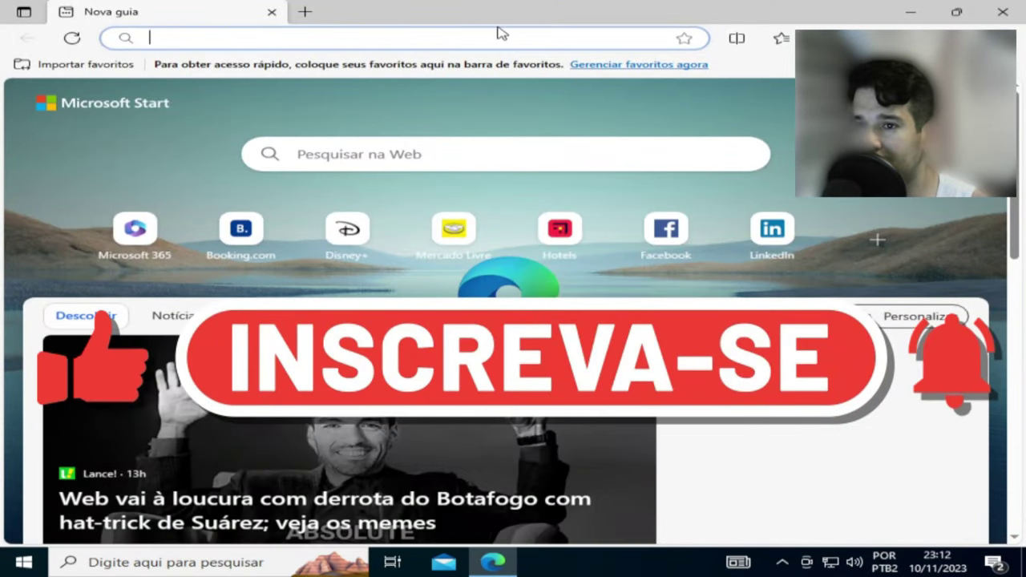
{"action": "left_click", "coordinate": [498, 38]}
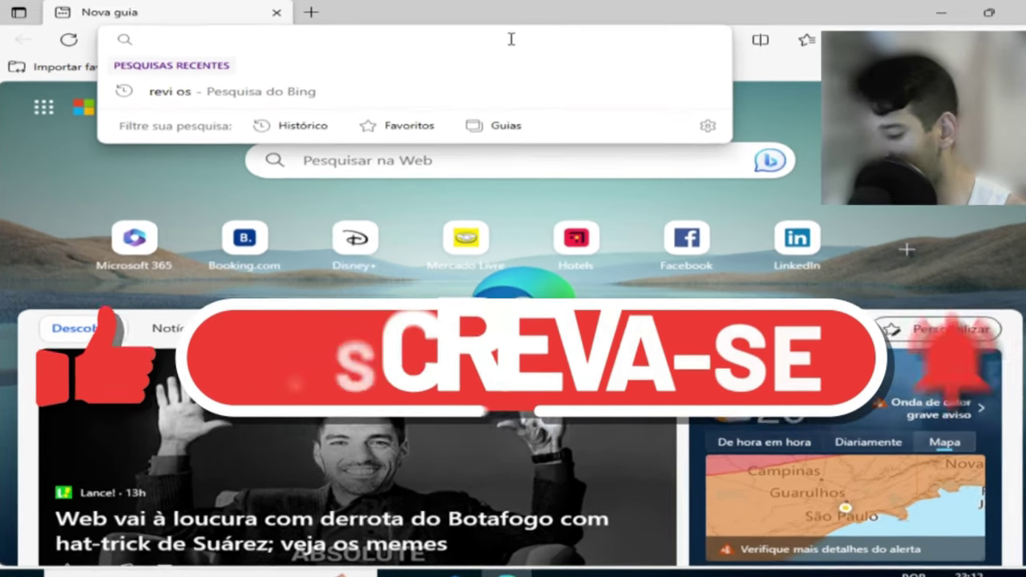
{"action": "type", "text": "revios"}
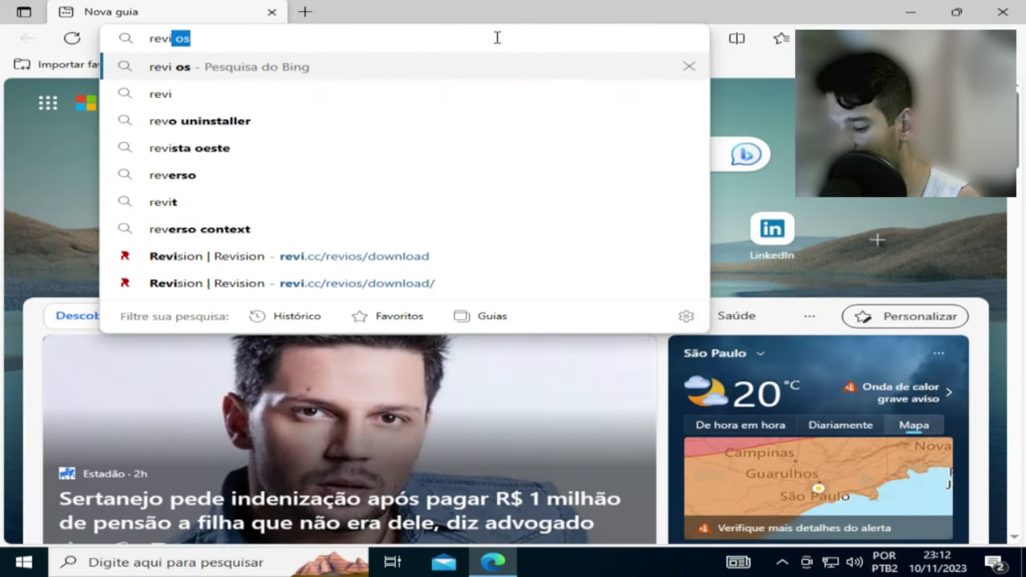
{"action": "key", "text": "Return"}
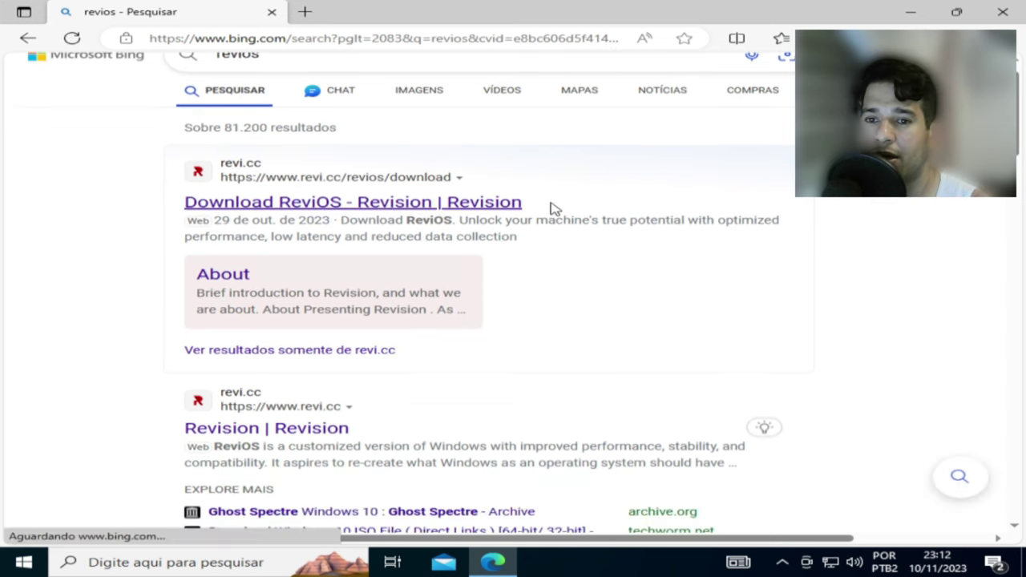
- Open the "Download ReviOS" page on revi.cc from the search results
{"action": "left_click", "coordinate": [302, 238]}
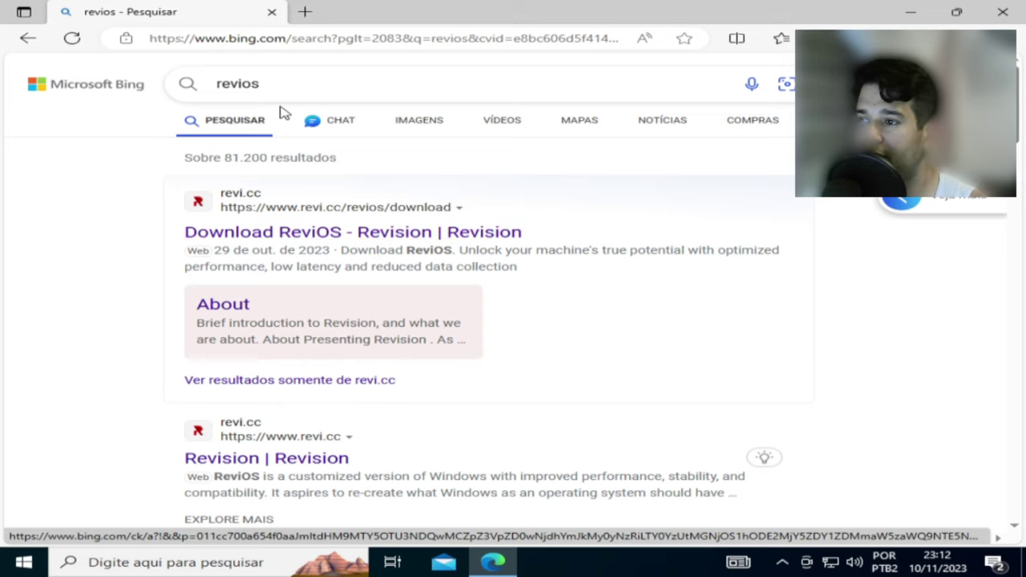
{"action": "left_click_drag", "start_coordinate": [255, 93], "coordinate": [224, 91]}
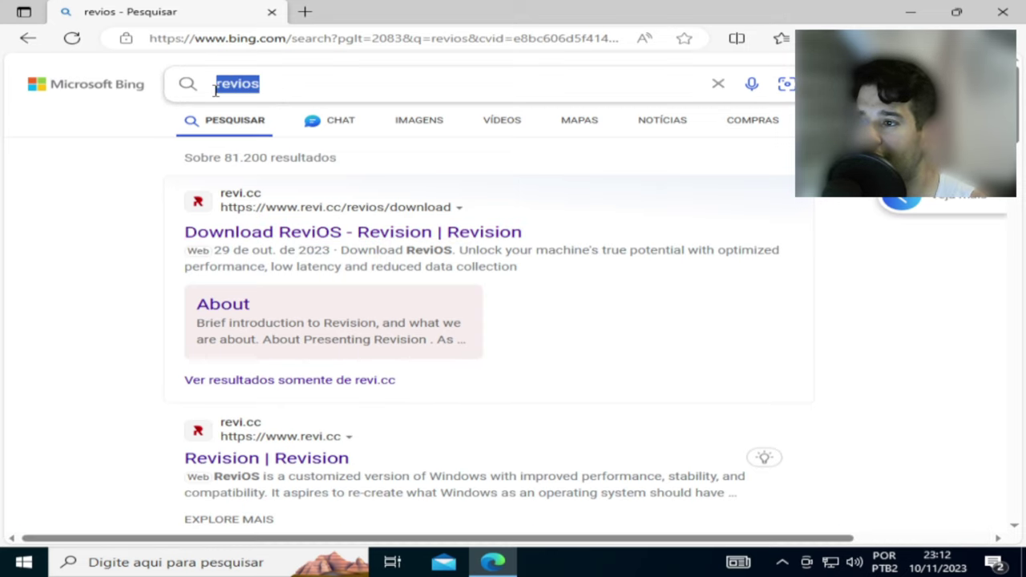
{"action": "left_click", "coordinate": [88, 205]}
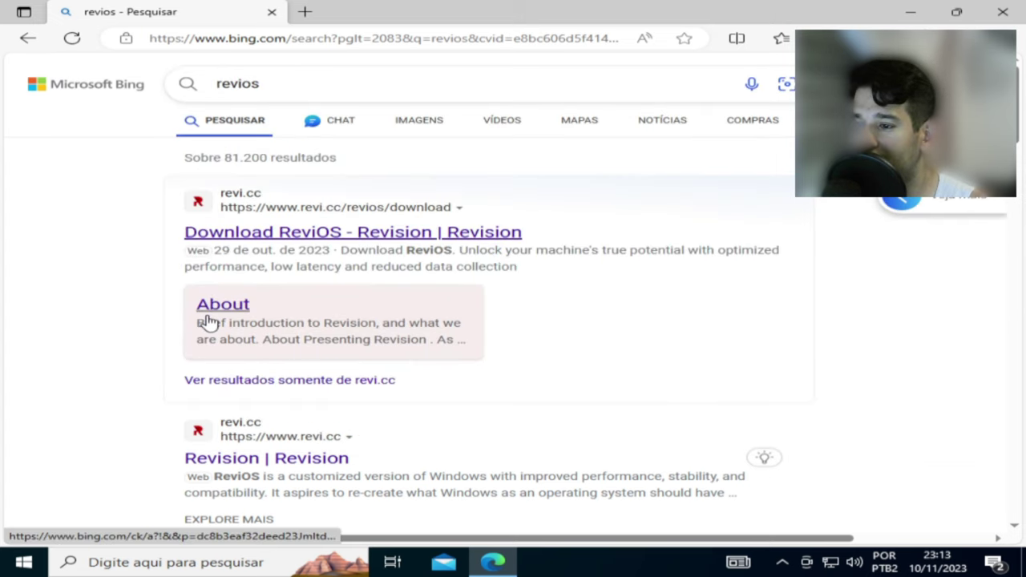
{"action": "left_click", "coordinate": [243, 235]}
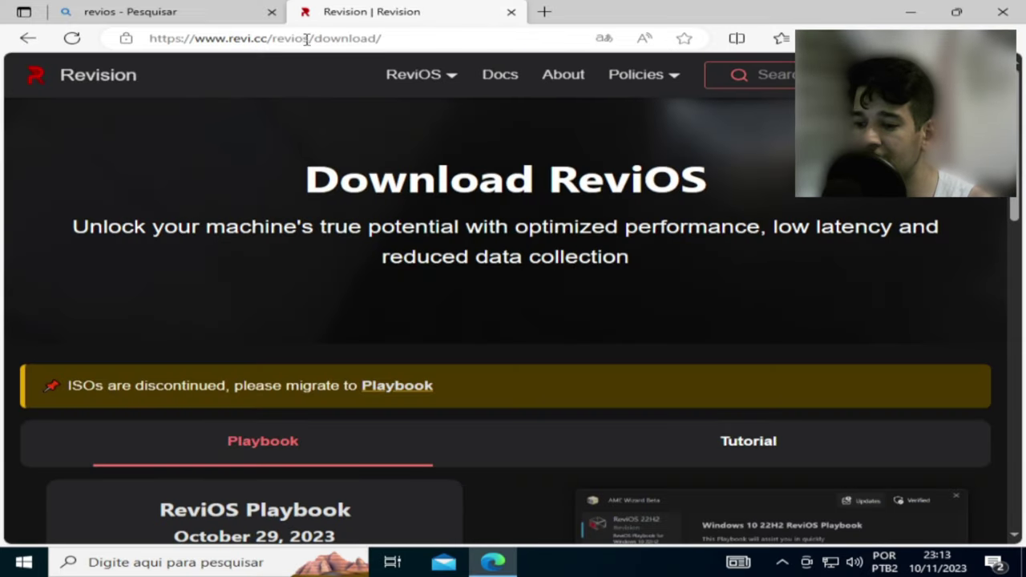
- Translate the ReviOS download page into Portuguese
{"action": "scroll", "coordinate": [445, 312], "scroll_direction": "down", "scroll_amount": 1}
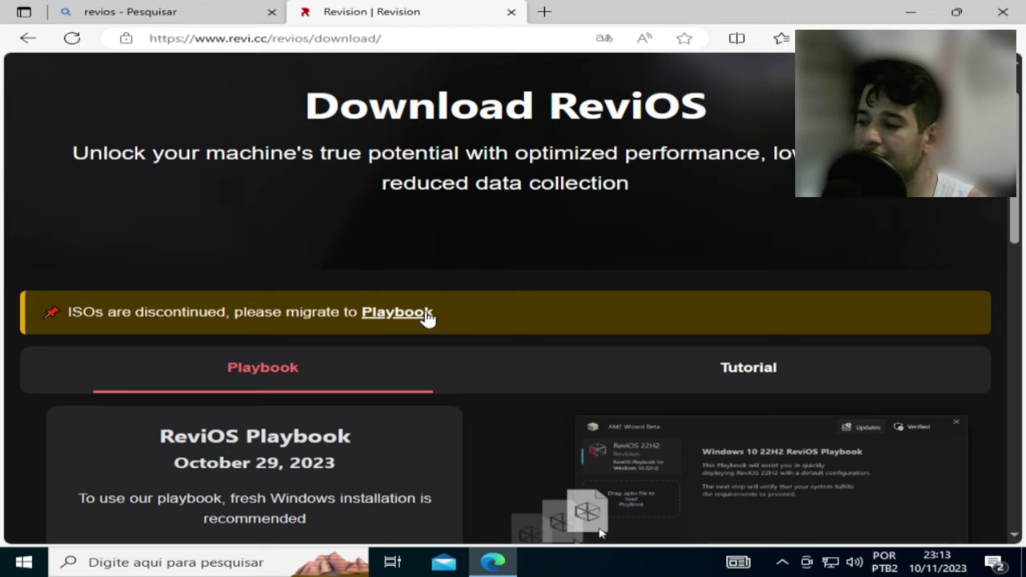
{"action": "right_click", "coordinate": [246, 239]}
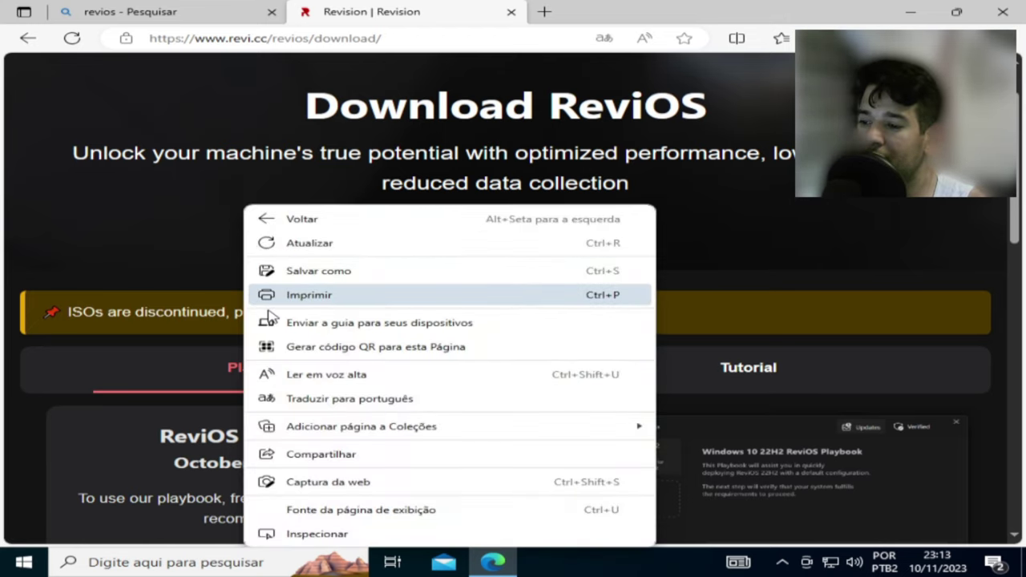
{"action": "left_click", "coordinate": [332, 401]}
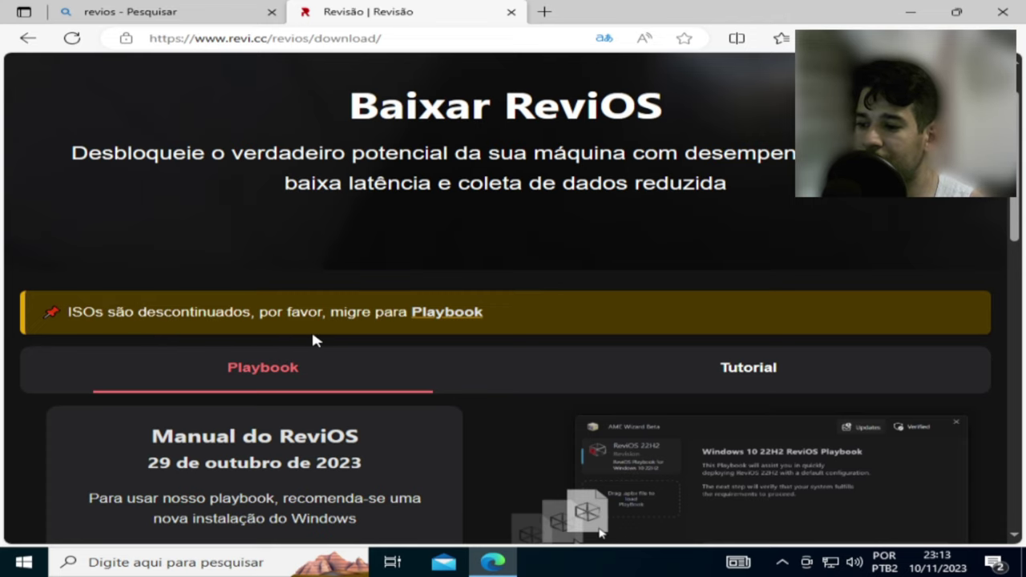
- Follow the AME Wizard link on the ReviOS page and download AME Wizard Beta from ameliorated.io
{"action": "scroll", "coordinate": [348, 337], "scroll_direction": "down", "scroll_amount": 3}
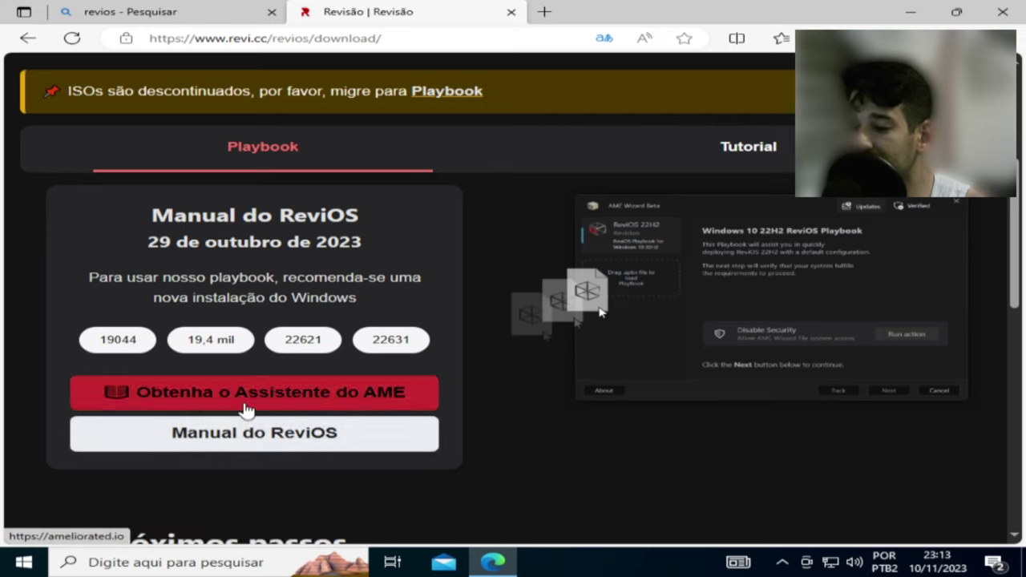
{"action": "left_click", "coordinate": [399, 403]}
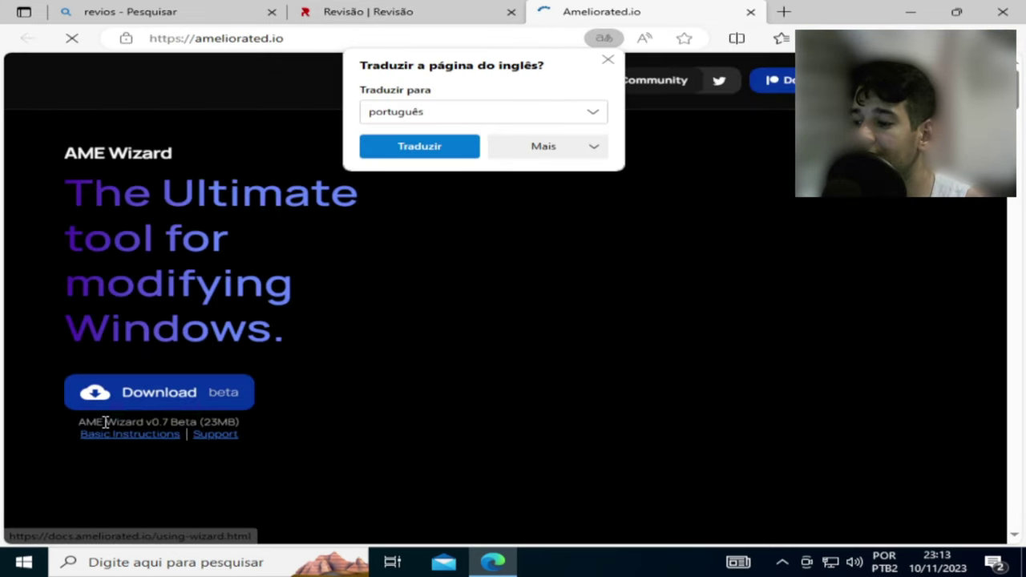
{"action": "left_click", "coordinate": [111, 409]}
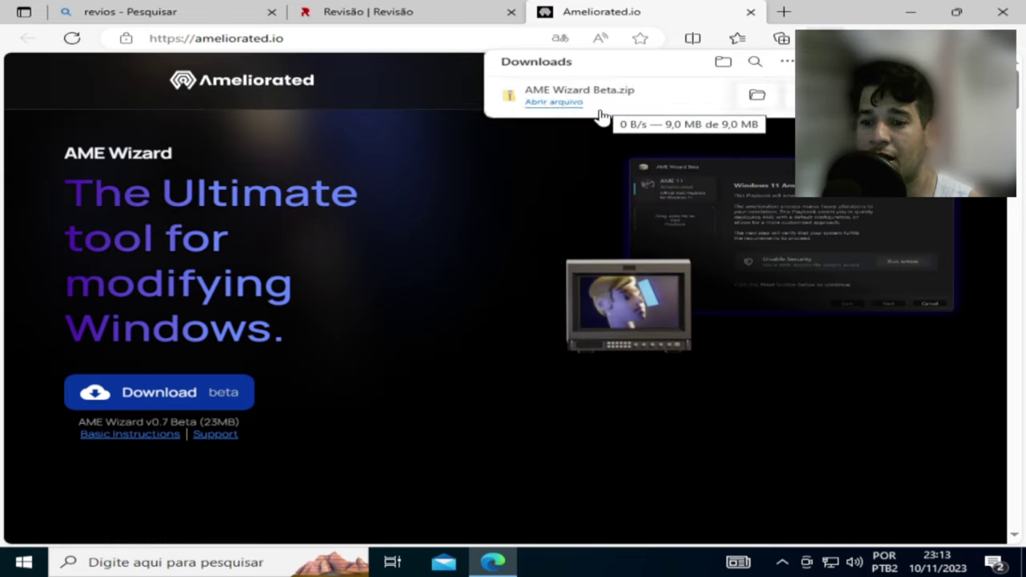
- Extract the downloaded AME Wizard Beta archive into the suggested Downloads\AME Wizard Beta folder and return to the ReviOS download page in the browser
{"action": "left_click", "coordinate": [757, 95]}
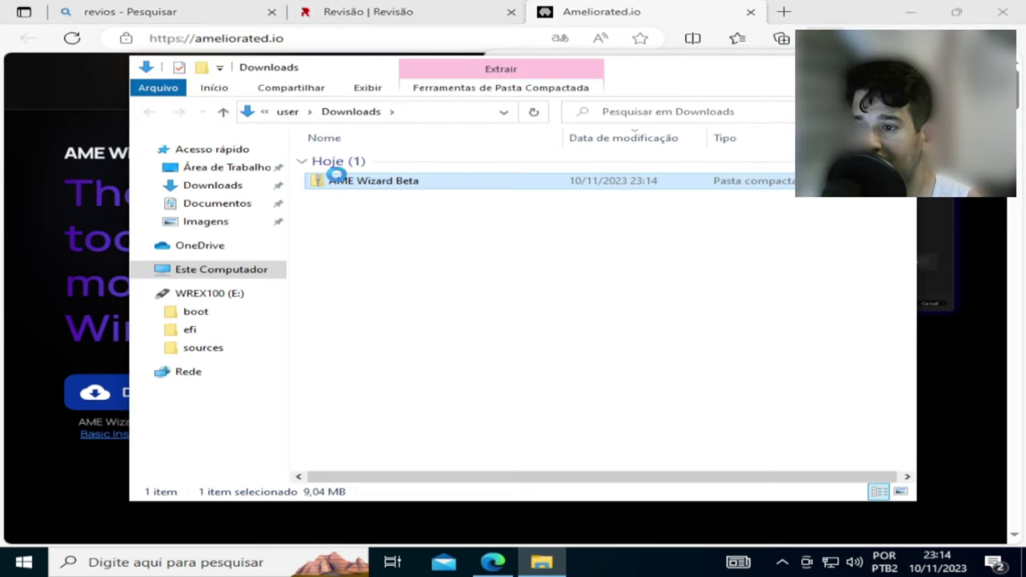
{"action": "right_click", "coordinate": [336, 177]}
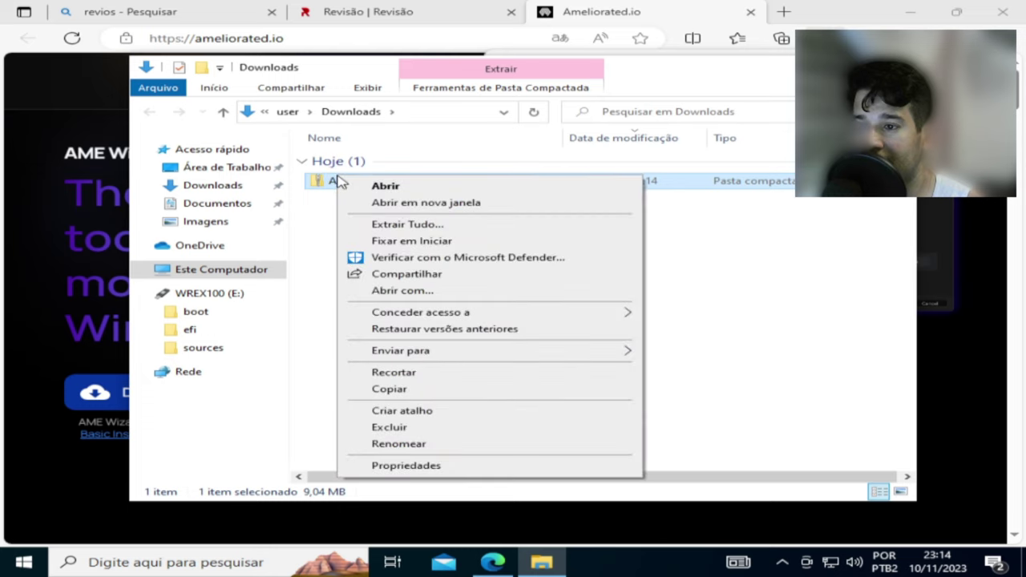
{"action": "left_click", "coordinate": [393, 229]}
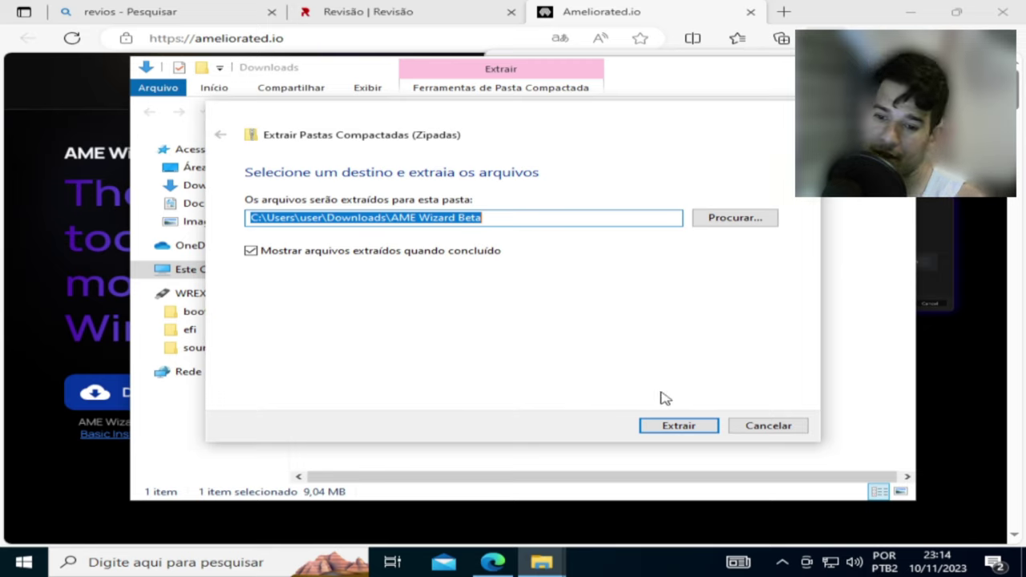
{"action": "left_click", "coordinate": [671, 426]}
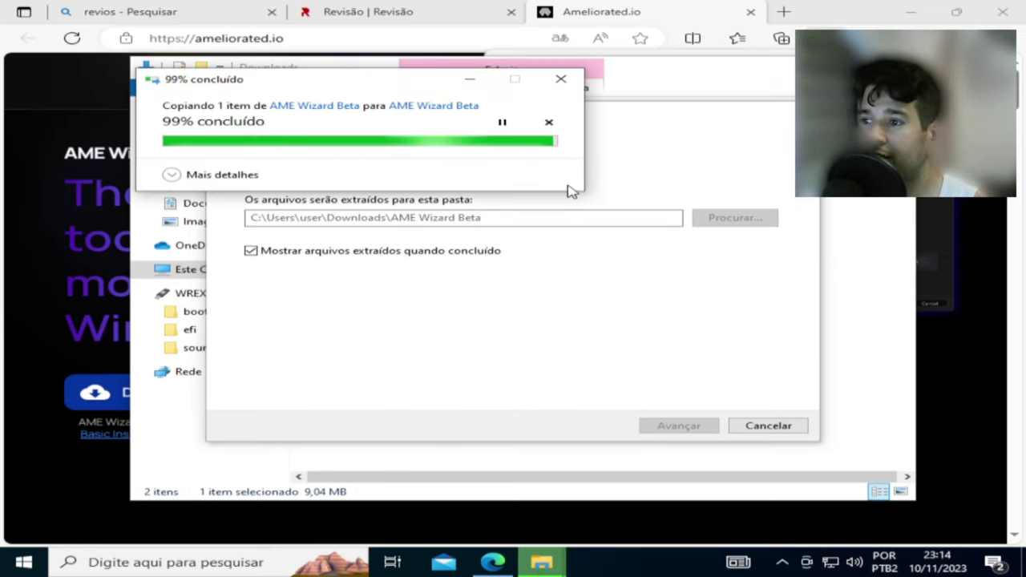
{"action": "left_click", "coordinate": [428, 10]}
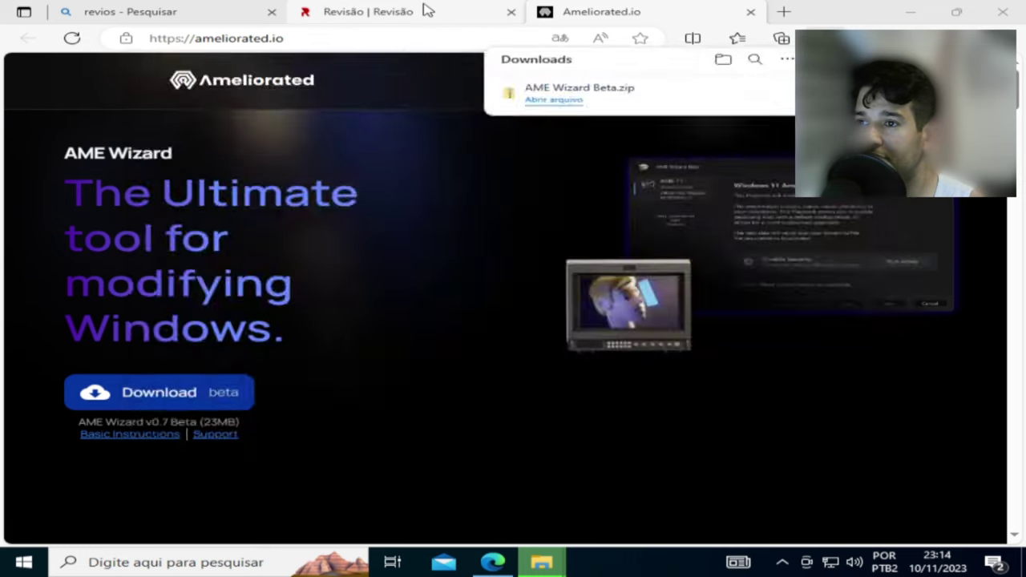
{"action": "left_click", "coordinate": [428, 11]}
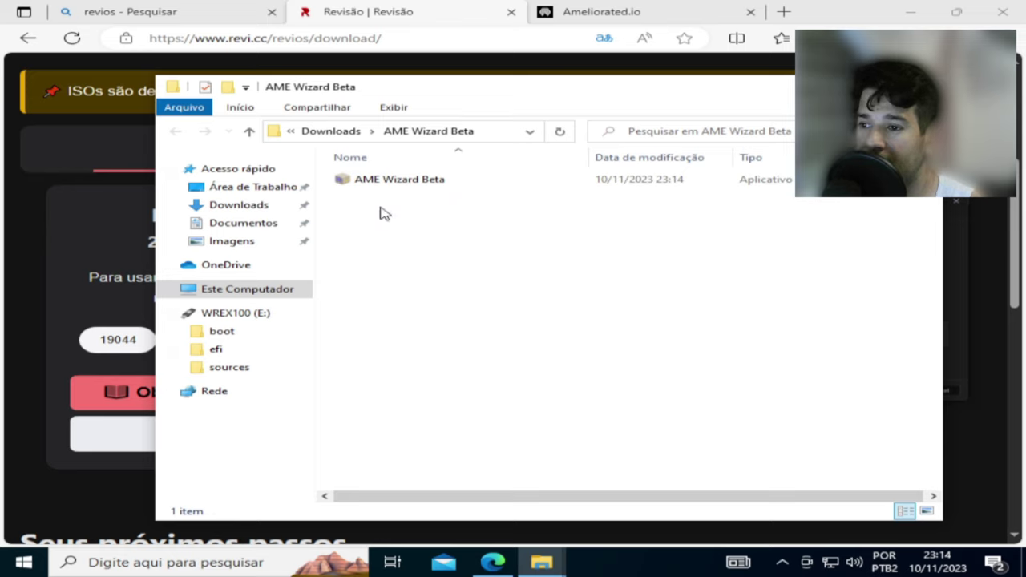
- Launch the extracted AME Wizard Beta application, allowing it past SmartScreen and granting it administrator permission
{"action": "right_click", "coordinate": [429, 184]}
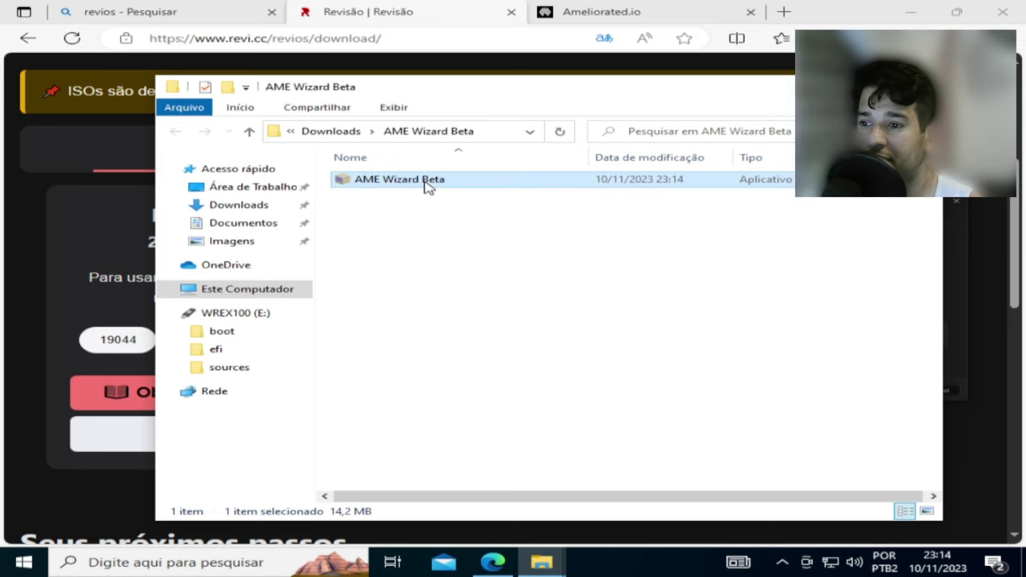
{"action": "left_click", "coordinate": [493, 210]}
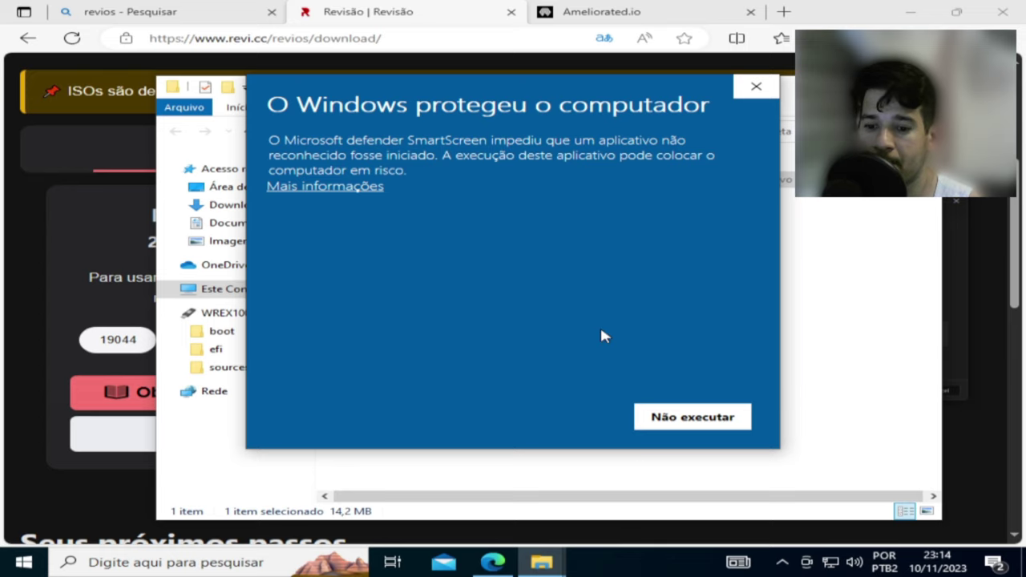
{"action": "left_click", "coordinate": [357, 193]}
{"action": "left_click", "coordinate": [567, 410]}
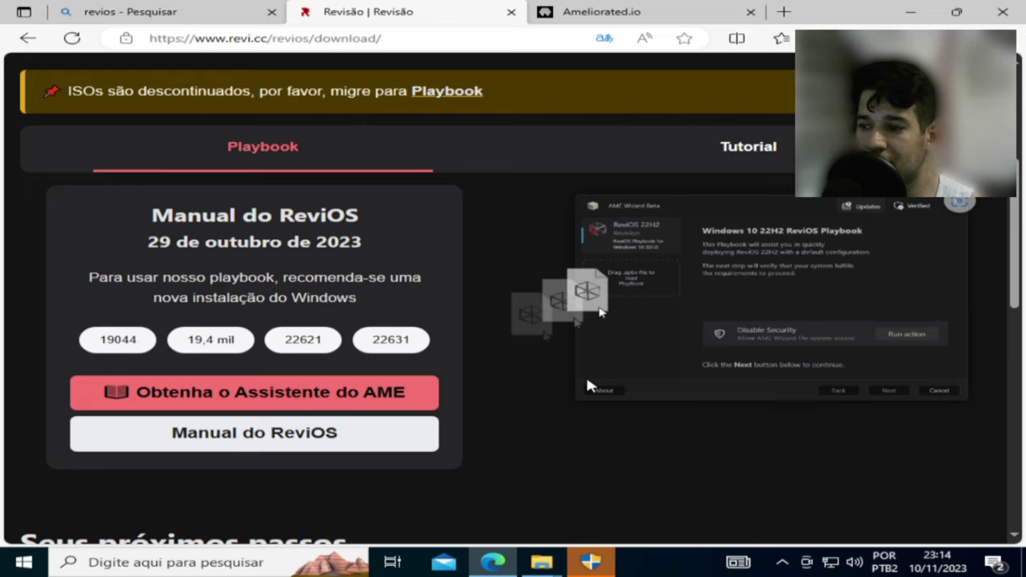
{"action": "left_click", "coordinate": [594, 559]}
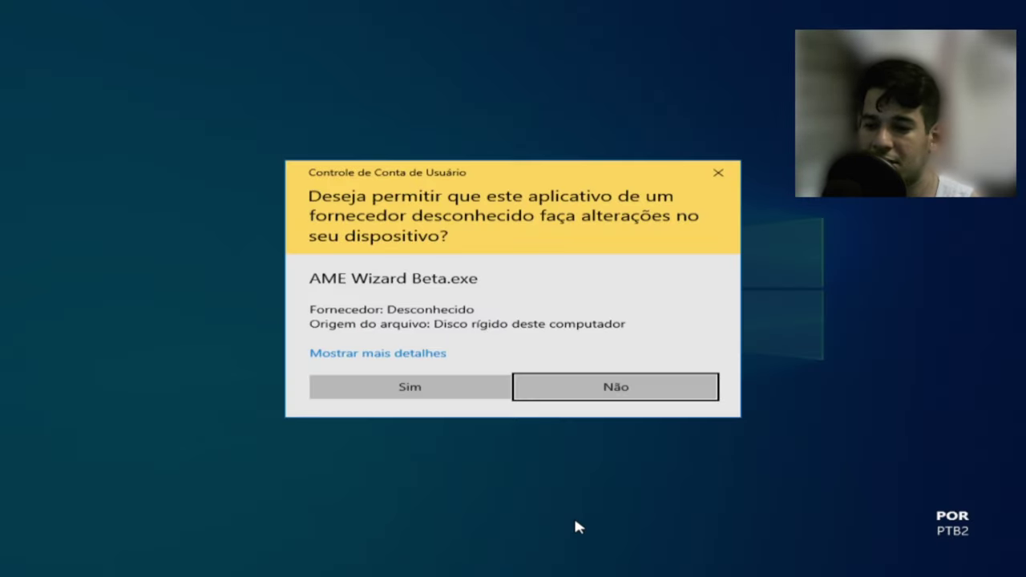
{"action": "left_click", "coordinate": [479, 390]}
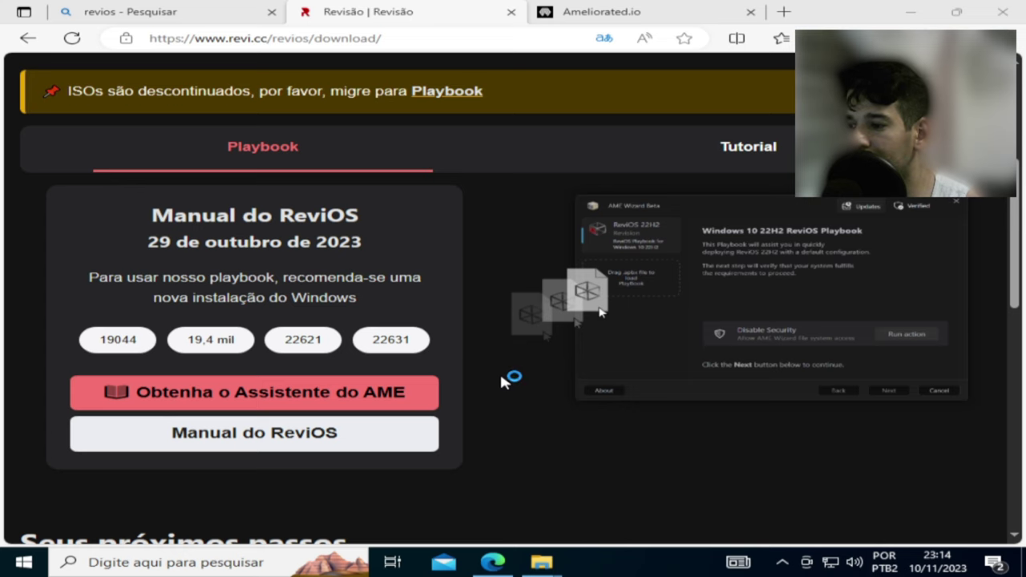
- Open the Playbook guide from the ReviOS download page and read through its introduction, supported Windows versions and advantages over the ISO
{"action": "scroll", "coordinate": [510, 375], "scroll_direction": "down", "scroll_amount": 1}
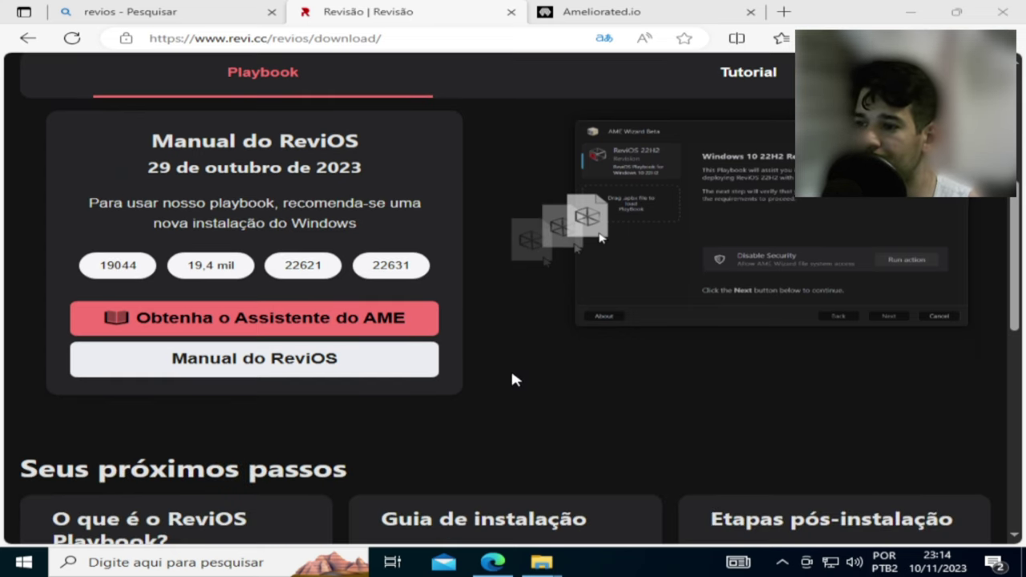
{"action": "scroll", "coordinate": [512, 374], "scroll_direction": "down", "scroll_amount": 3}
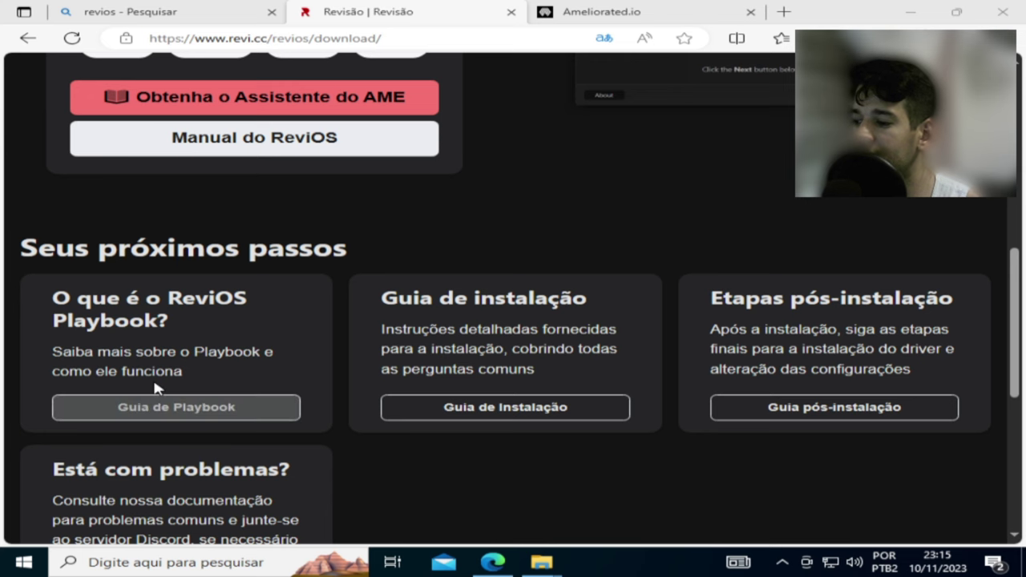
{"action": "left_click", "coordinate": [191, 406]}
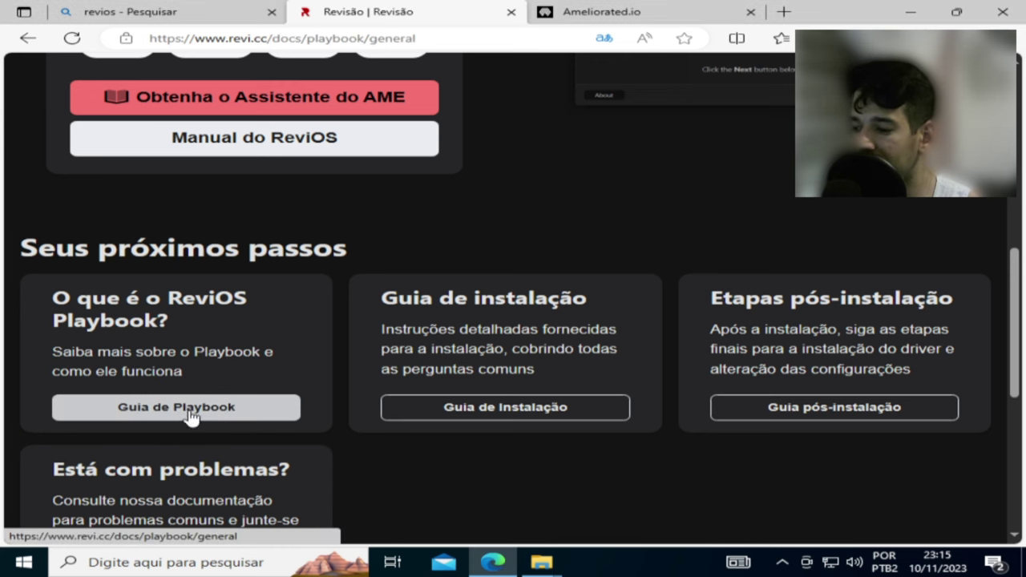
{"action": "scroll", "coordinate": [716, 393], "scroll_direction": "down", "scroll_amount": 10}
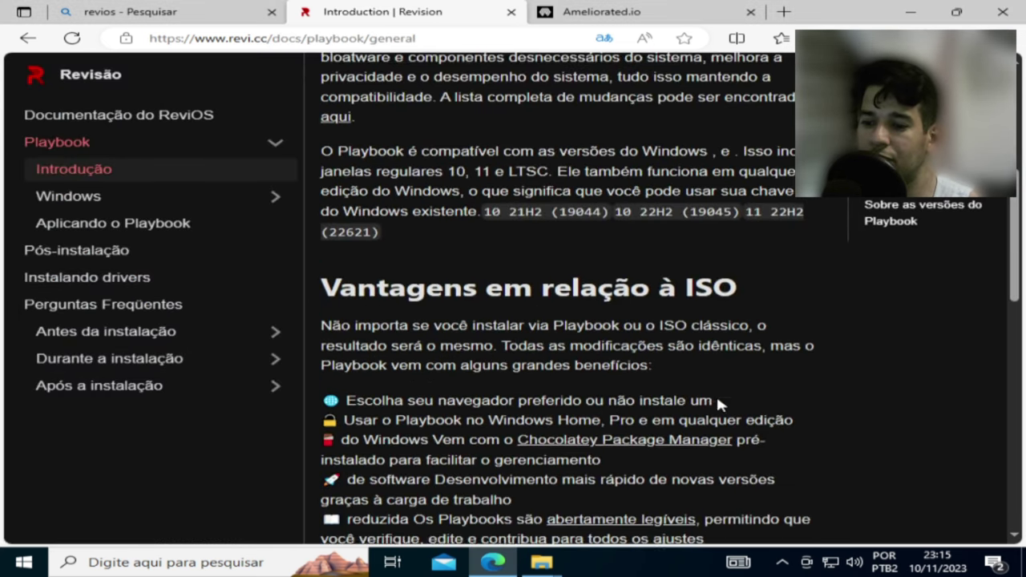
{"action": "scroll", "coordinate": [713, 392], "scroll_direction": "down", "scroll_amount": 3}
{"action": "scroll", "coordinate": [703, 393], "scroll_direction": "up", "scroll_amount": 1}
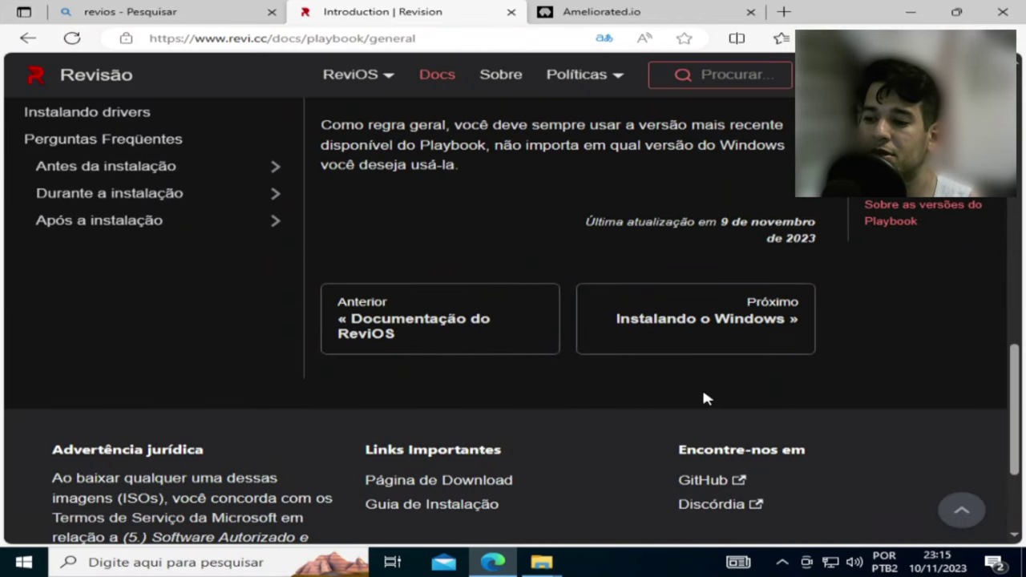
{"action": "scroll", "coordinate": [336, 212], "scroll_direction": "up", "scroll_amount": 2}
{"action": "scroll", "coordinate": [396, 203], "scroll_direction": "up", "scroll_amount": 10}
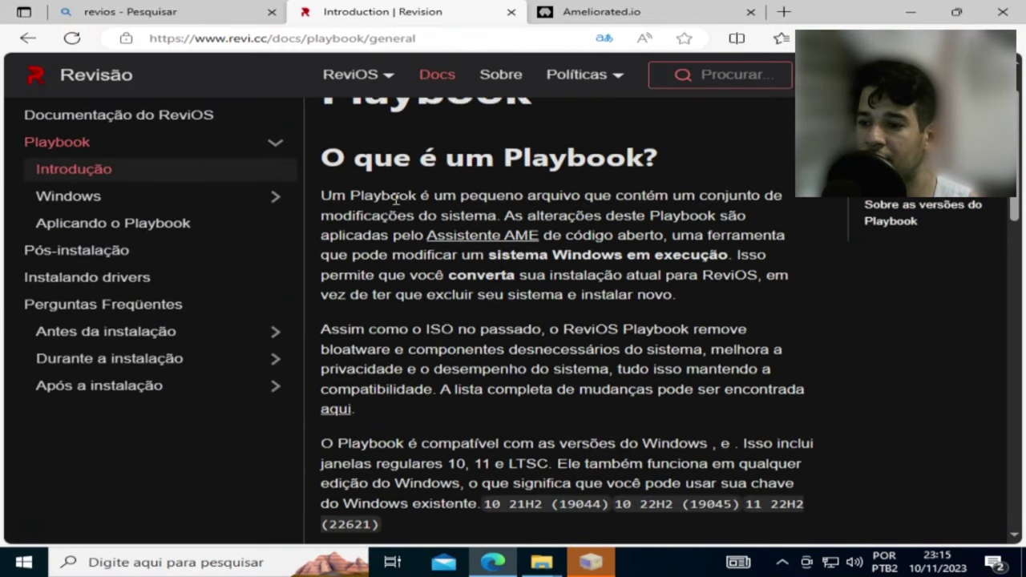
- Return to the ReviOS download page and look through it for the ReviOS Playbook download link
{"action": "left_click", "coordinate": [27, 37]}
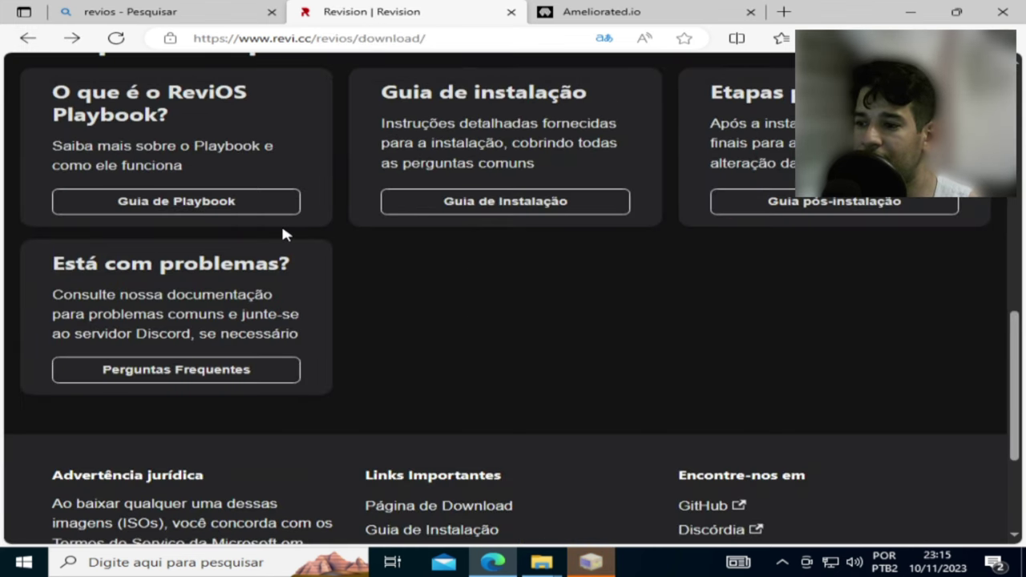
{"action": "scroll", "coordinate": [316, 282], "scroll_direction": "up", "scroll_amount": 2}
{"action": "scroll", "coordinate": [322, 283], "scroll_direction": "up", "scroll_amount": 4}
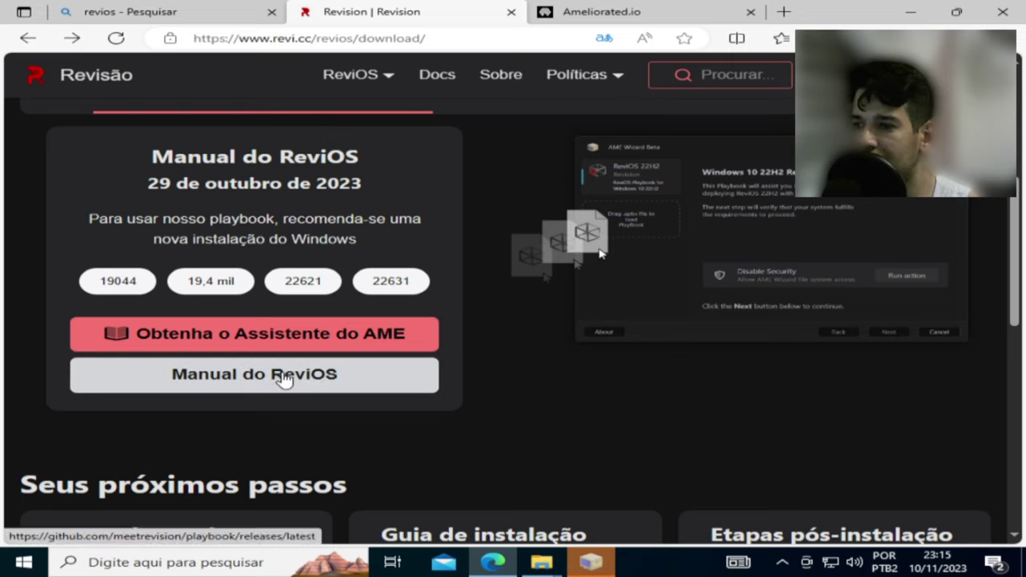
{"action": "scroll", "coordinate": [319, 380], "scroll_direction": "down", "scroll_amount": 9}
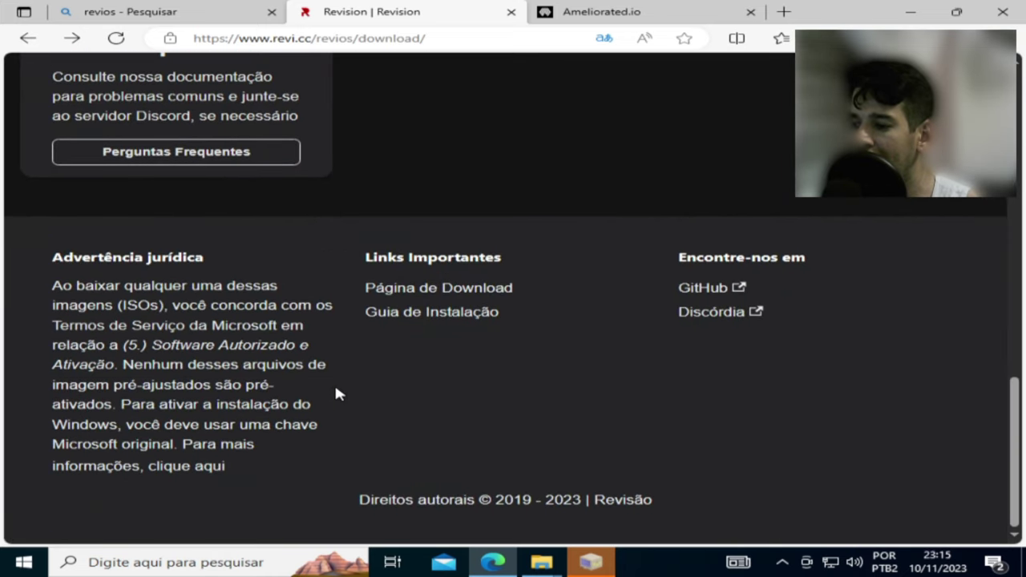
{"action": "scroll", "coordinate": [336, 393], "scroll_direction": "up", "scroll_amount": 9}
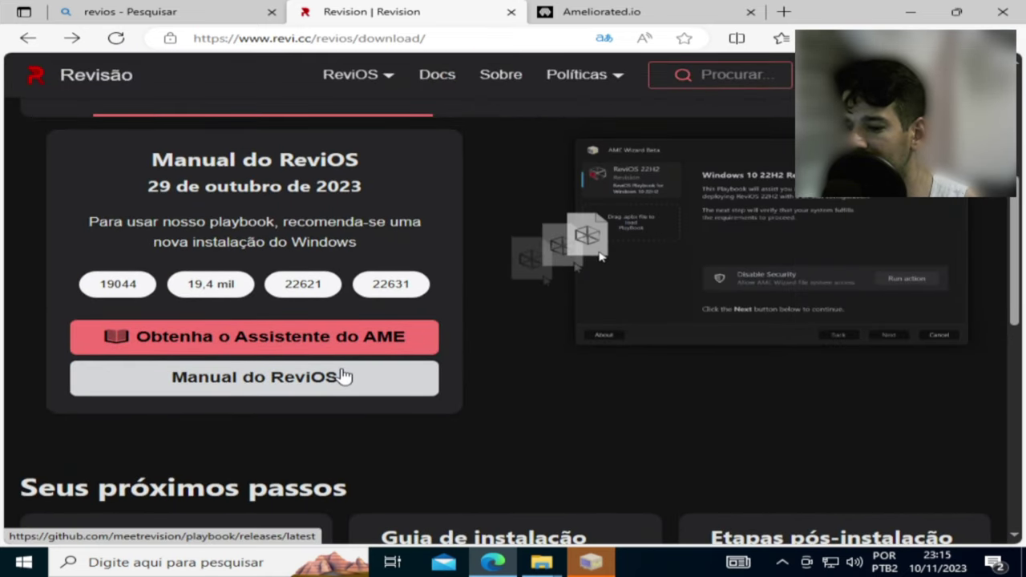
- Open the latest ReviOS Playbook release on GitHub from the download page and translate it into Portuguese
{"action": "scroll", "coordinate": [343, 374], "scroll_direction": "down", "scroll_amount": 1}
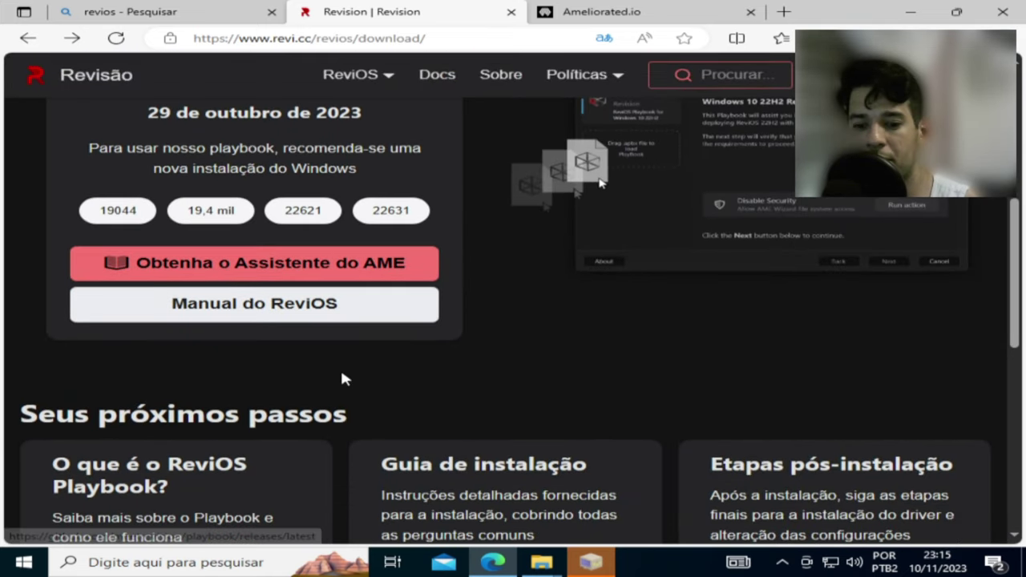
{"action": "left_click", "coordinate": [285, 313]}
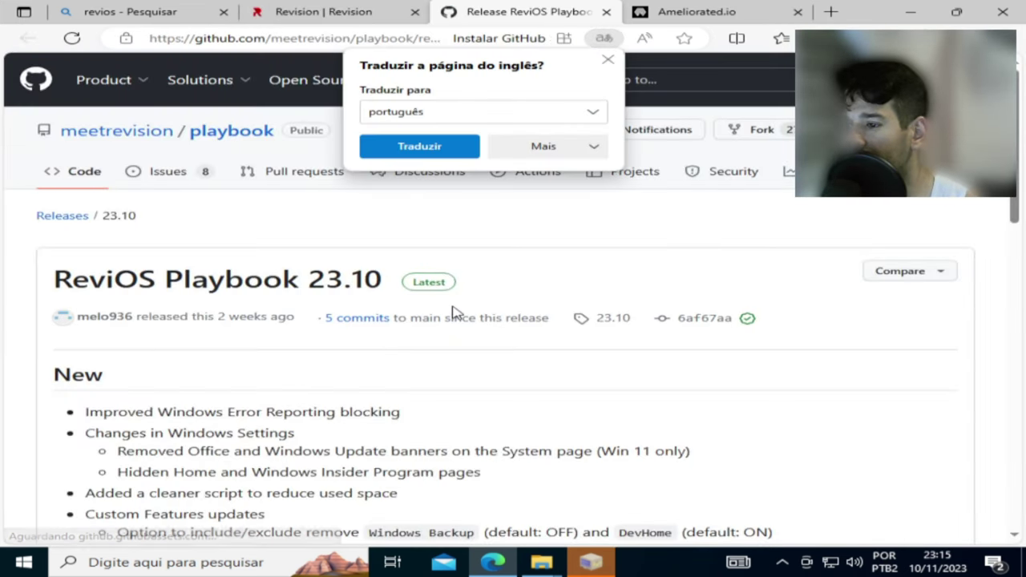
{"action": "left_click", "coordinate": [420, 147]}
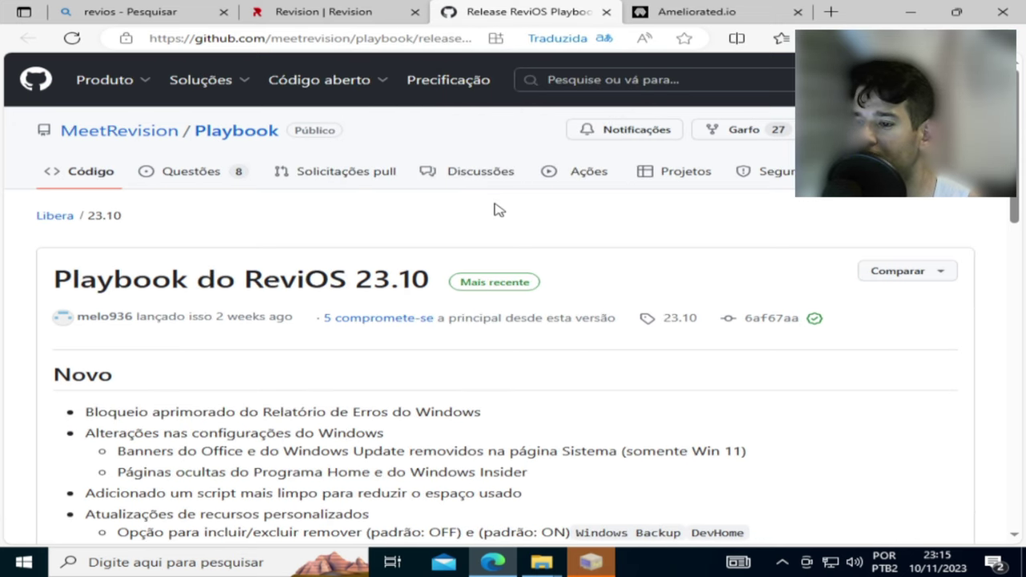
- Download Revi-PB-23.10.apbx from the assets of the ReviOS Playbook 23.10 release and dismiss the downloads list
{"action": "scroll", "coordinate": [540, 239], "scroll_direction": "down", "scroll_amount": 1}
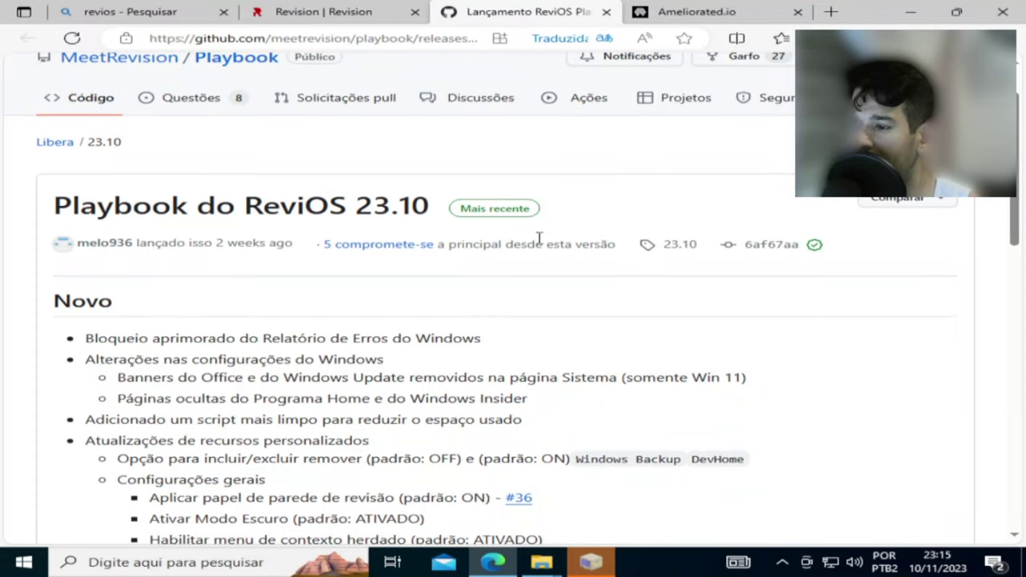
{"action": "scroll", "coordinate": [531, 277], "scroll_direction": "down", "scroll_amount": 3}
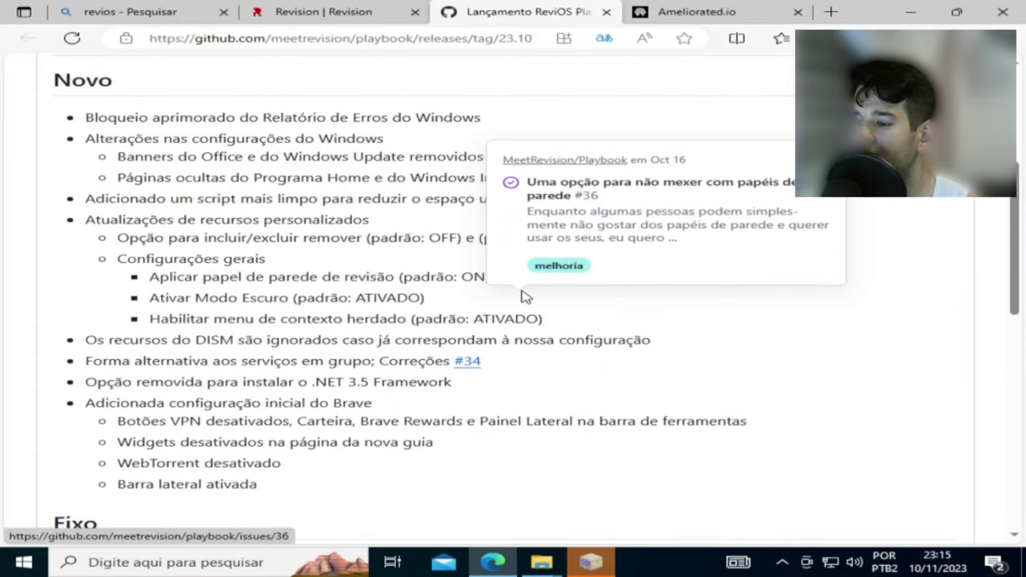
{"action": "scroll", "coordinate": [523, 297], "scroll_direction": "down", "scroll_amount": 3}
{"action": "scroll", "coordinate": [520, 299], "scroll_direction": "down", "scroll_amount": 4}
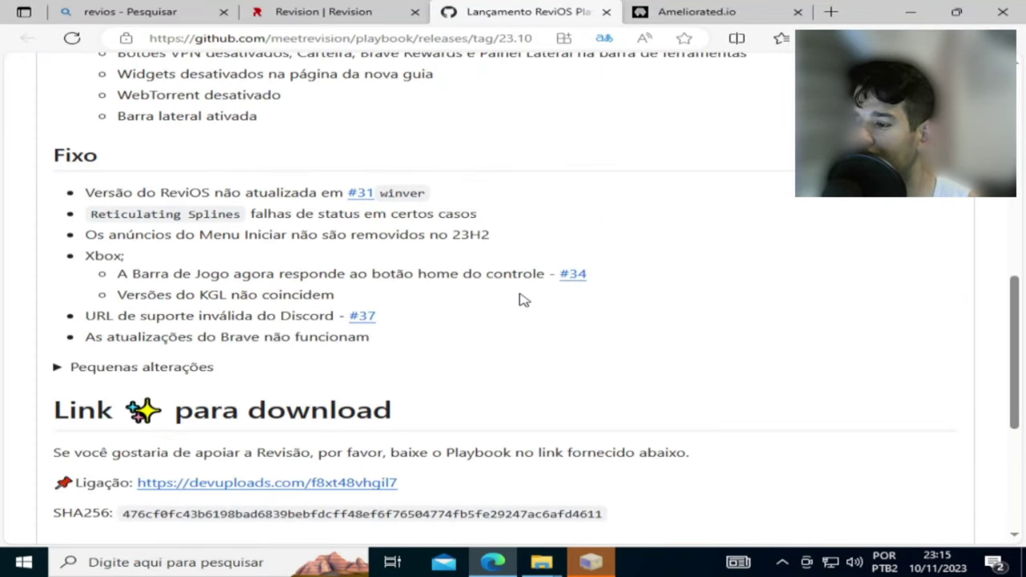
{"action": "scroll", "coordinate": [519, 299], "scroll_direction": "down", "scroll_amount": 3}
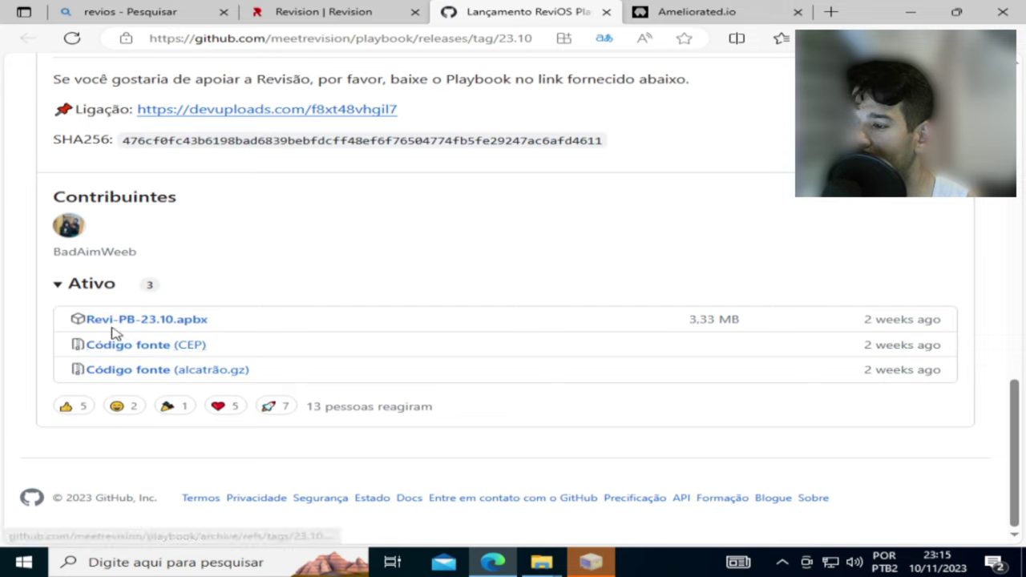
{"action": "left_click", "coordinate": [194, 323]}
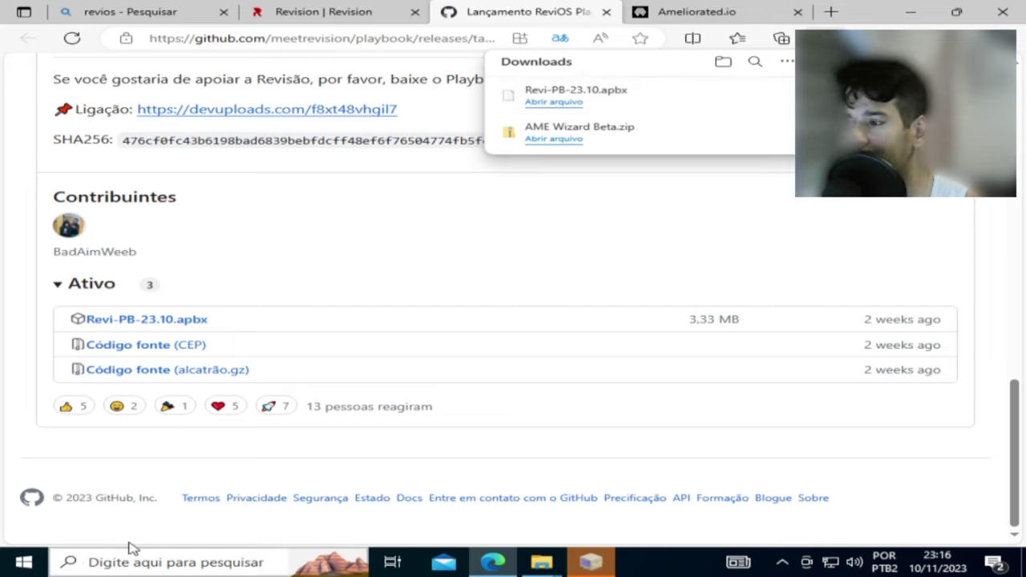
{"action": "left_click", "coordinate": [645, 284]}
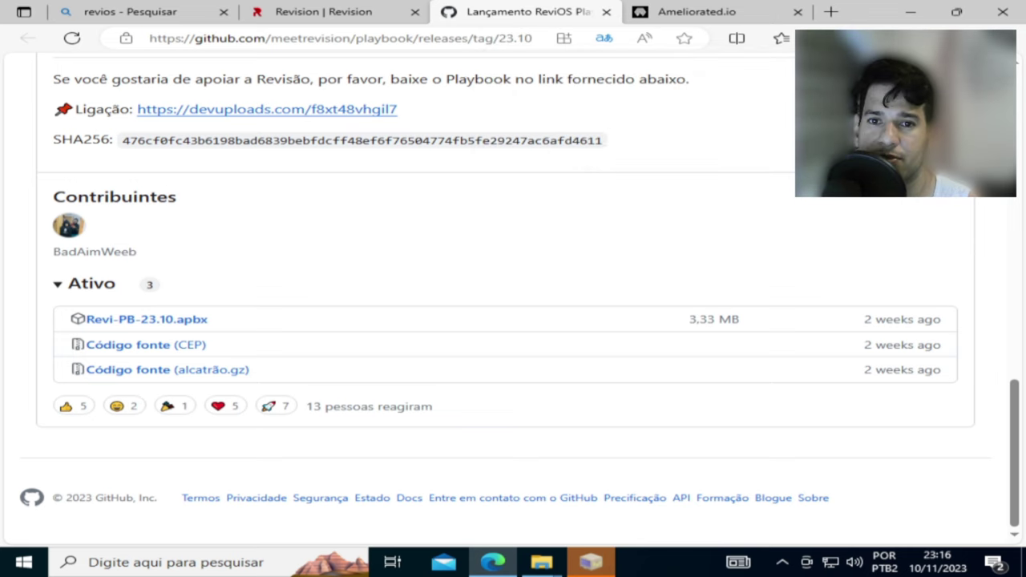
- Clear the browser and Downloads folder windows out of the way and load Revi-PB-23.10.apbx from Downloads into AME Wizard
{"action": "left_click", "coordinate": [912, 13]}
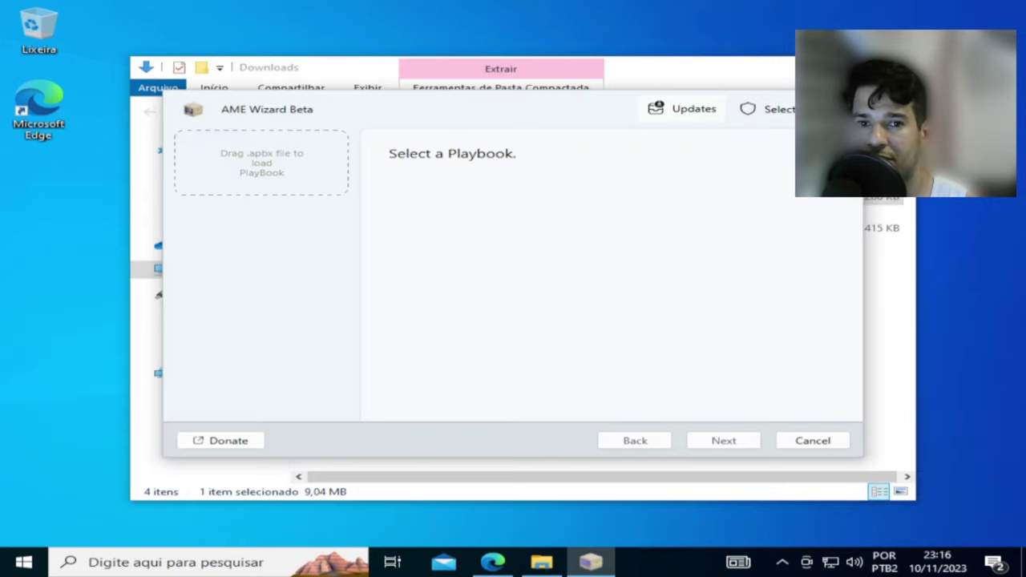
{"action": "key", "text": "alt+F4"}
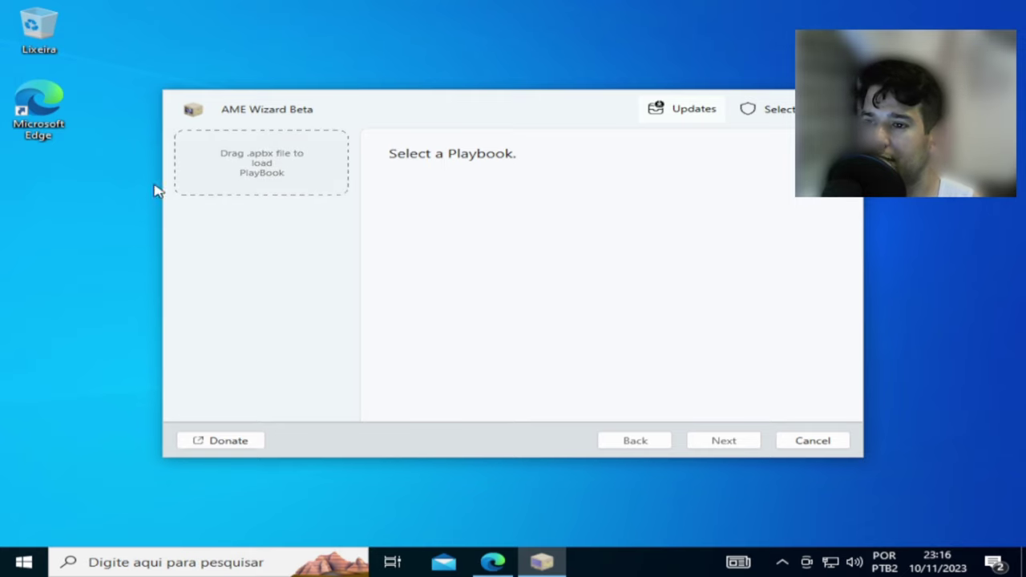
{"action": "left_click", "coordinate": [272, 174]}
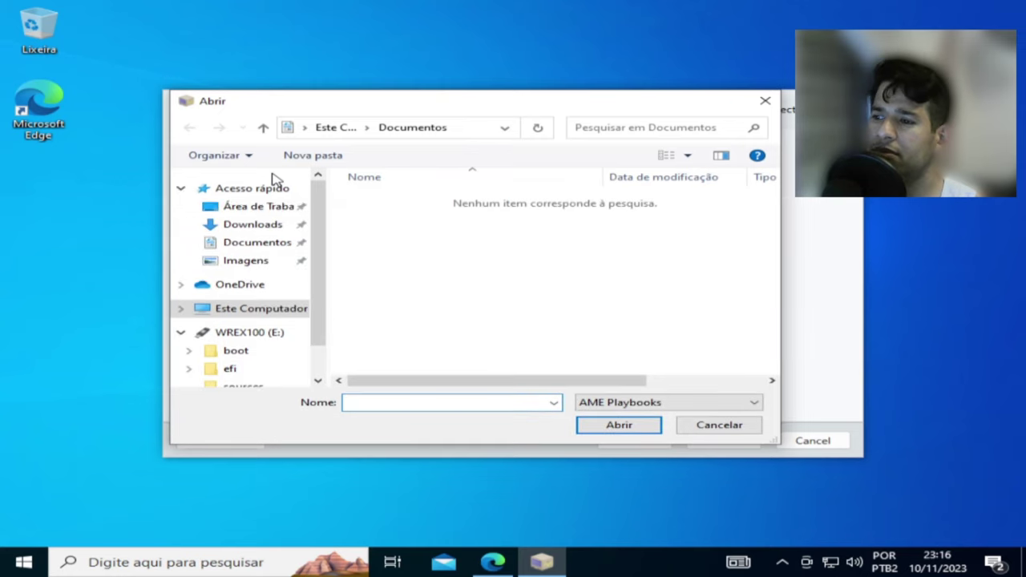
{"action": "left_click", "coordinate": [267, 230]}
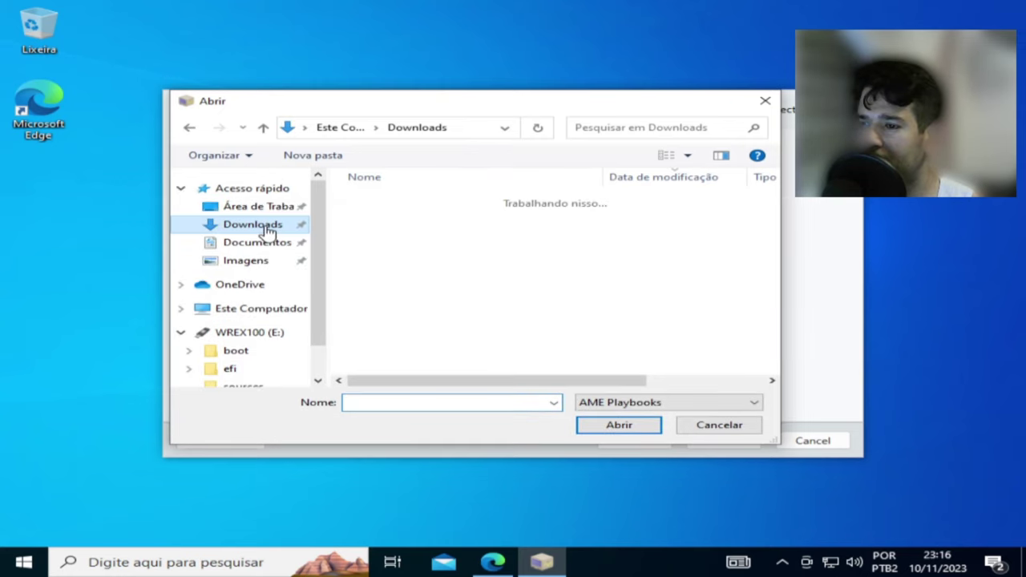
{"action": "left_click", "coordinate": [391, 224]}
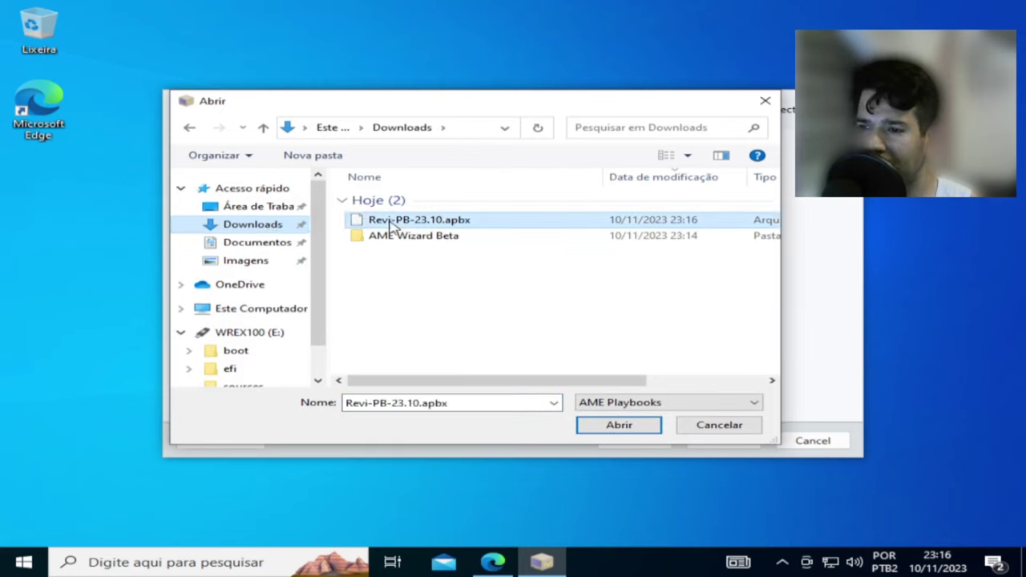
{"action": "left_click", "coordinate": [600, 433]}
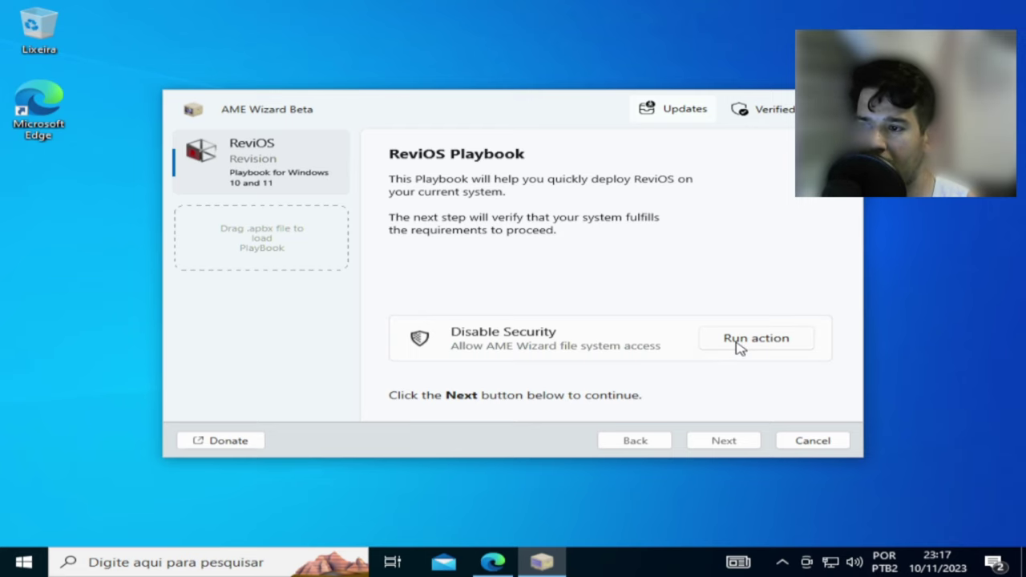
- Run the Playbook's Disable Security action and bring up the virus and threat protection settings in Windows Security
{"action": "left_click", "coordinate": [710, 346]}
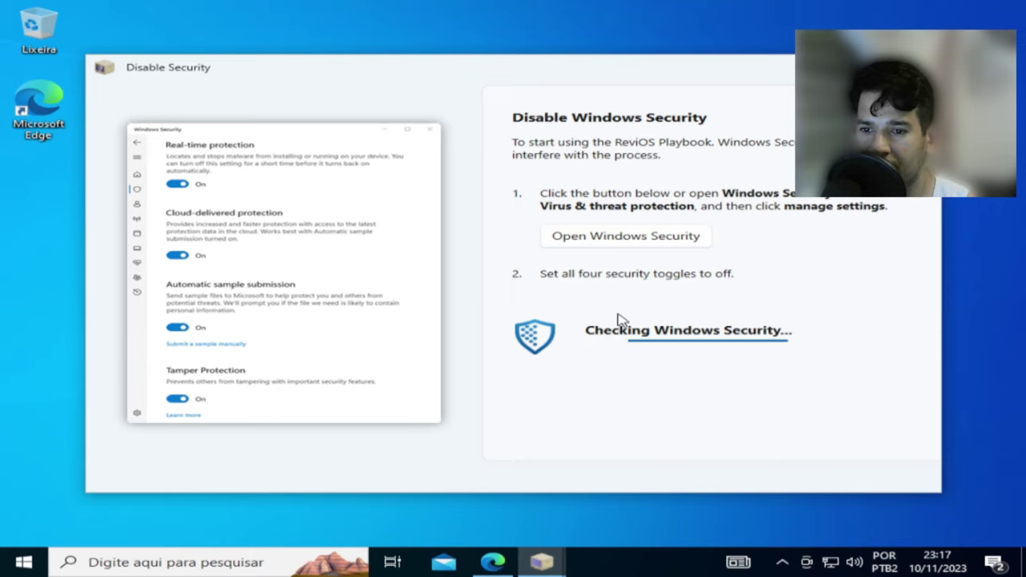
{"action": "left_click", "coordinate": [593, 241]}
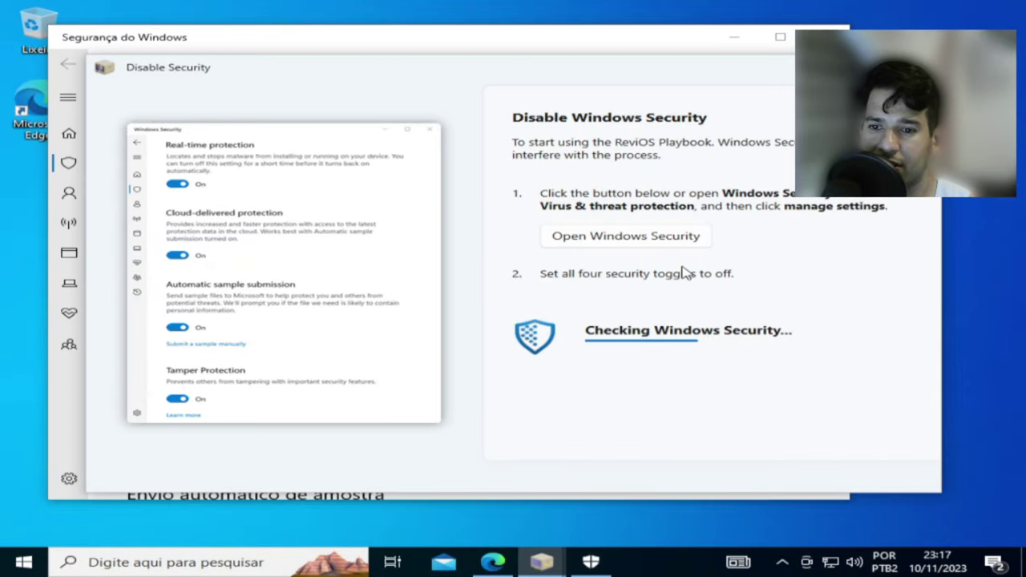
{"action": "left_click", "coordinate": [552, 48]}
- Turn off real-time protection, cloud-delivered protection, tamper protection and automatic sample submission in Windows Security, allowing the change
{"action": "left_click", "coordinate": [167, 287]}
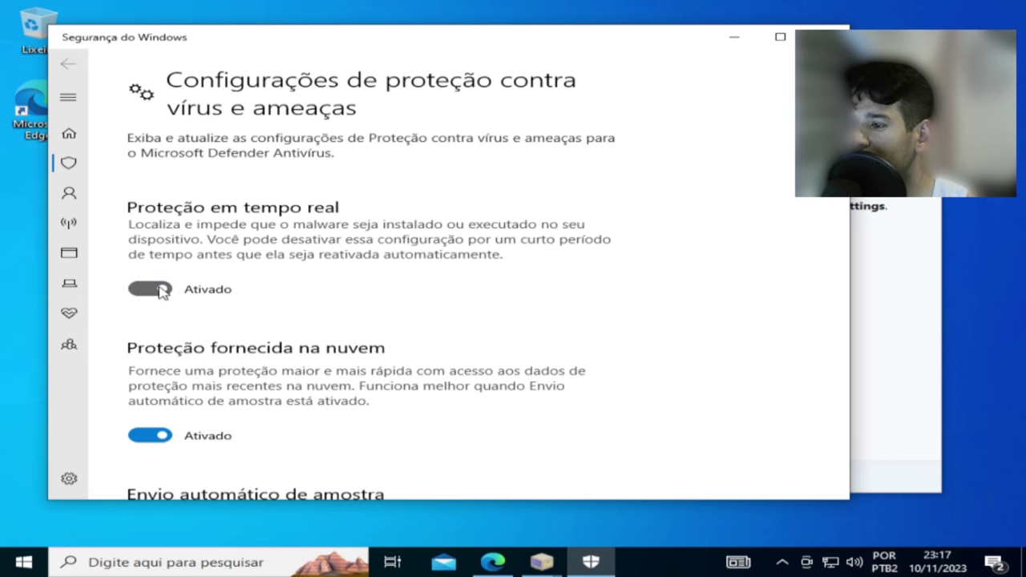
{"action": "left_click", "coordinate": [393, 377]}
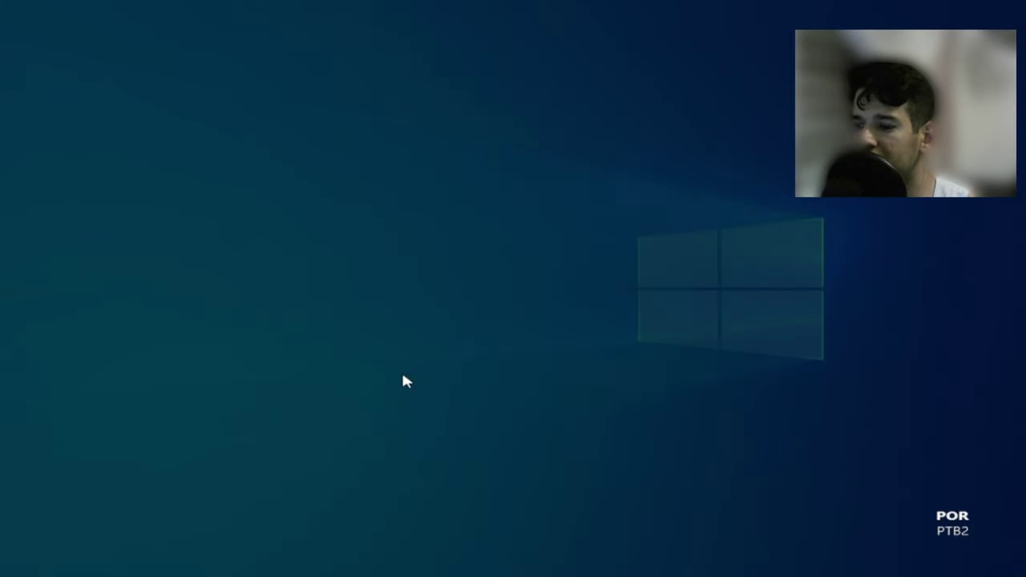
{"action": "scroll", "coordinate": [241, 392], "scroll_direction": "down", "scroll_amount": 2}
{"action": "left_click", "coordinate": [160, 343]}
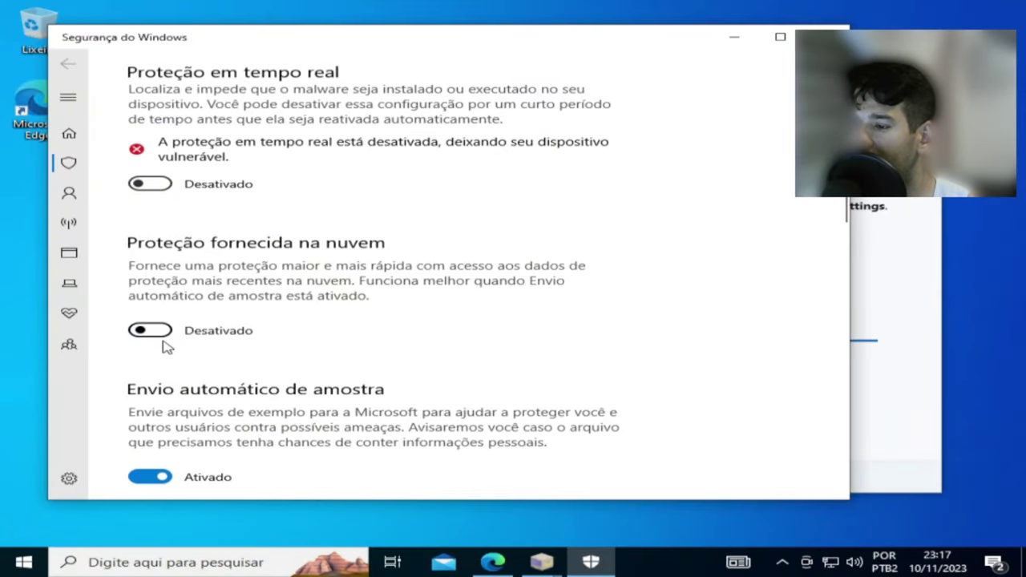
{"action": "scroll", "coordinate": [201, 357], "scroll_direction": "down", "scroll_amount": 3}
{"action": "left_click", "coordinate": [181, 388]}
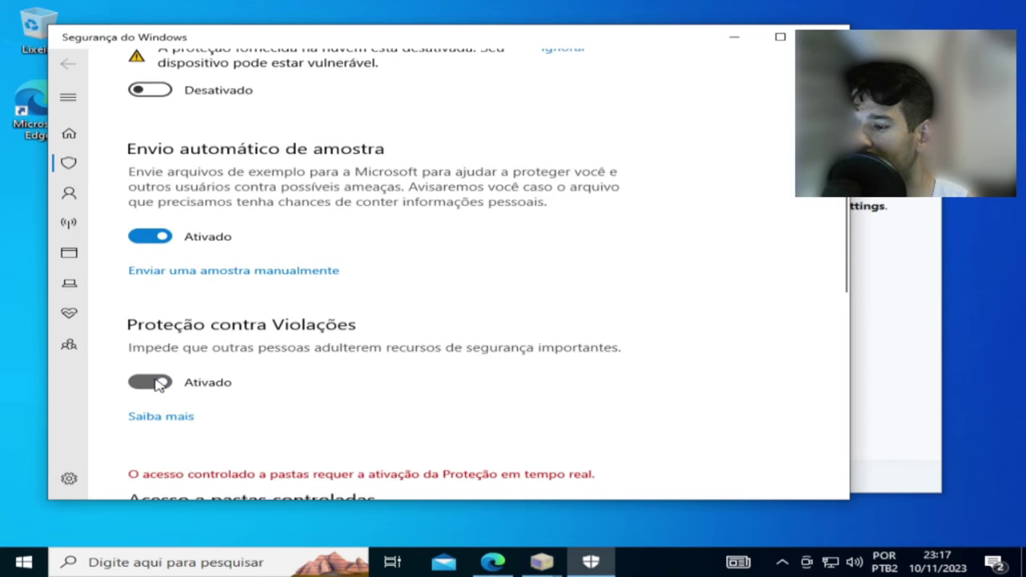
{"action": "scroll", "coordinate": [304, 385], "scroll_direction": "down", "scroll_amount": 3}
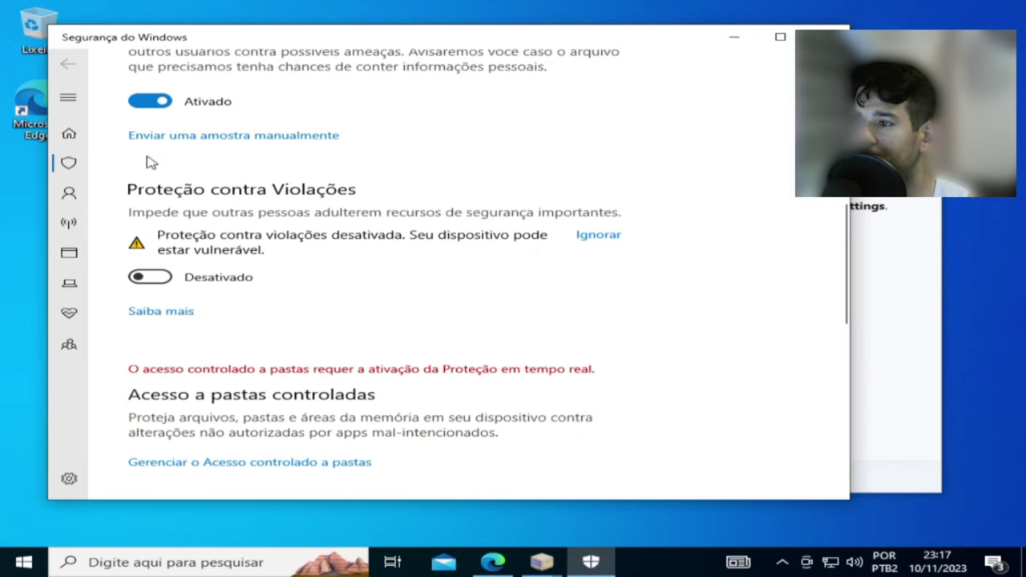
{"action": "left_click", "coordinate": [153, 101]}
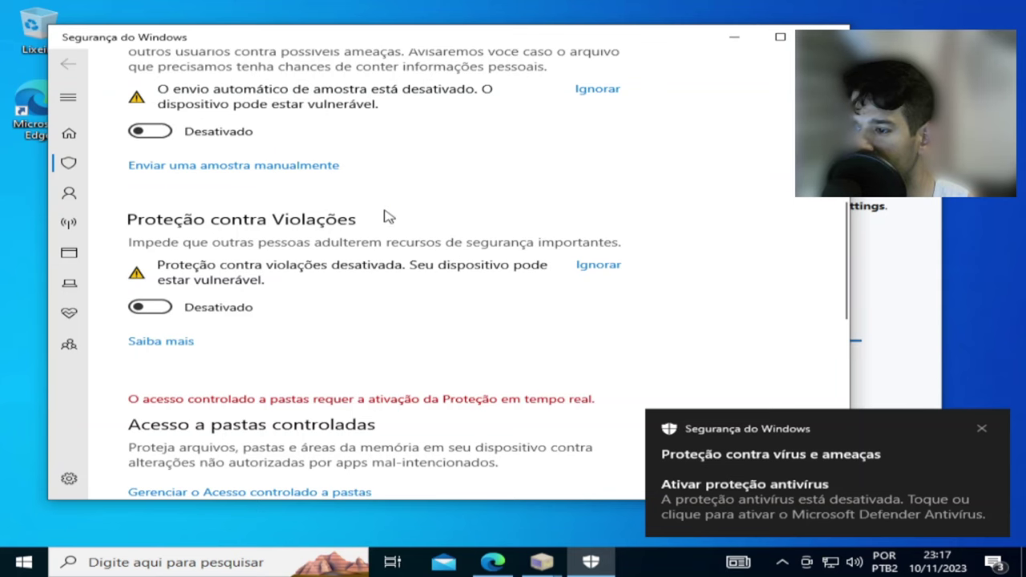
{"action": "scroll", "coordinate": [438, 248], "scroll_direction": "down", "scroll_amount": 6}
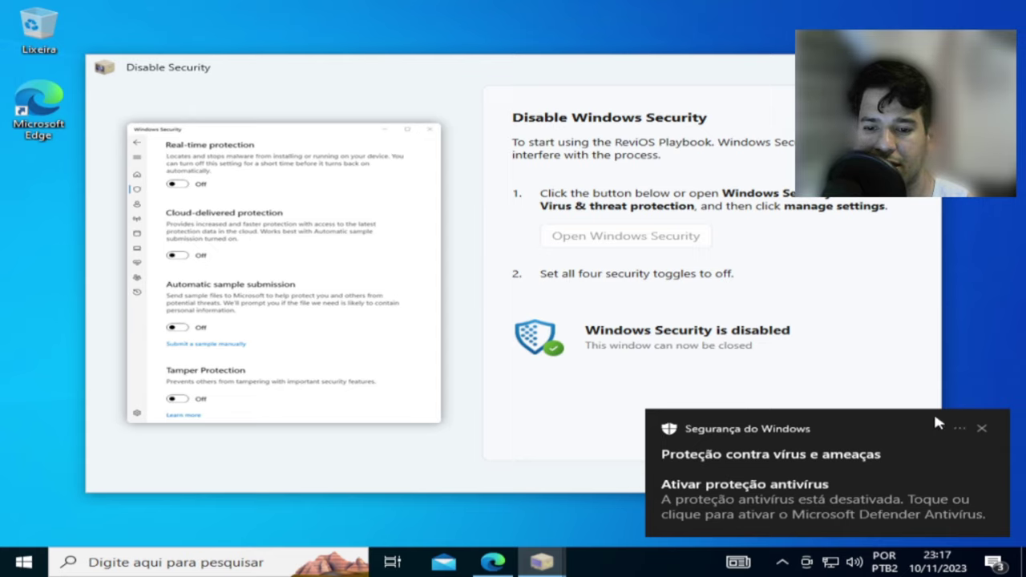
- Dismiss the antivirus notification, close the Disable Security window and return to the main AME Wizard window
{"action": "left_click", "coordinate": [983, 430]}
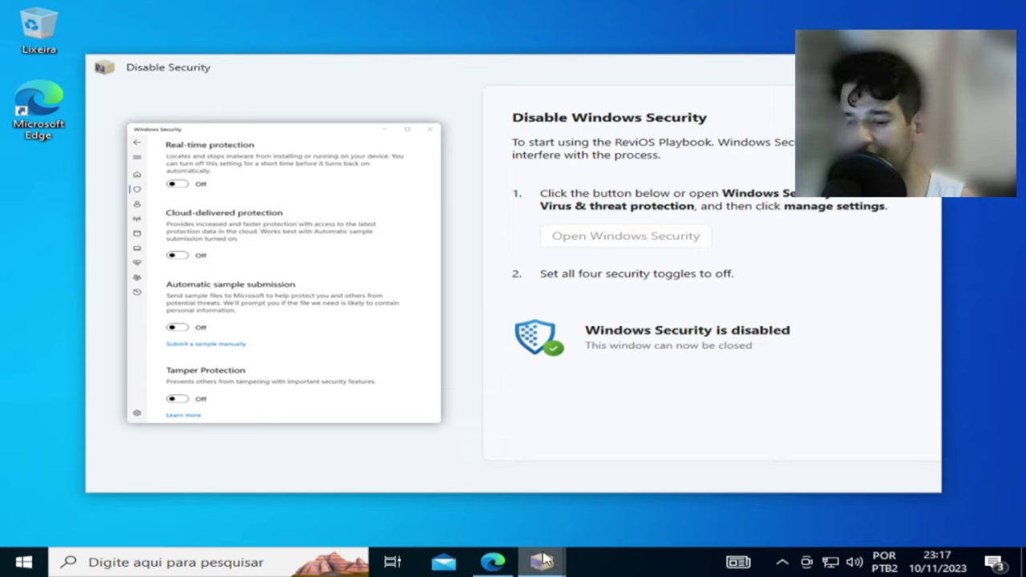
{"action": "mouse_move", "coordinate": [543, 559]}
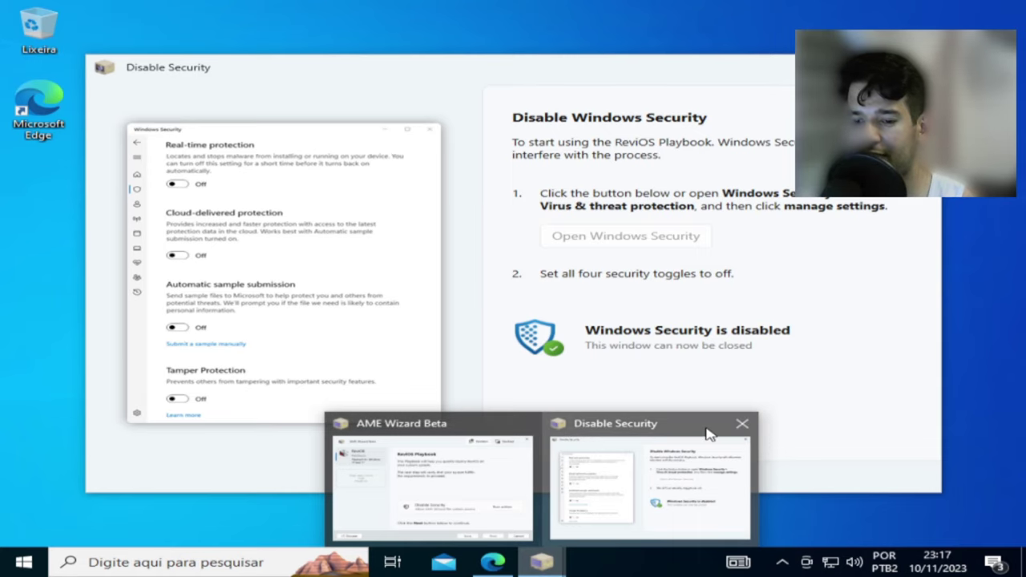
{"action": "left_click", "coordinate": [739, 426]}
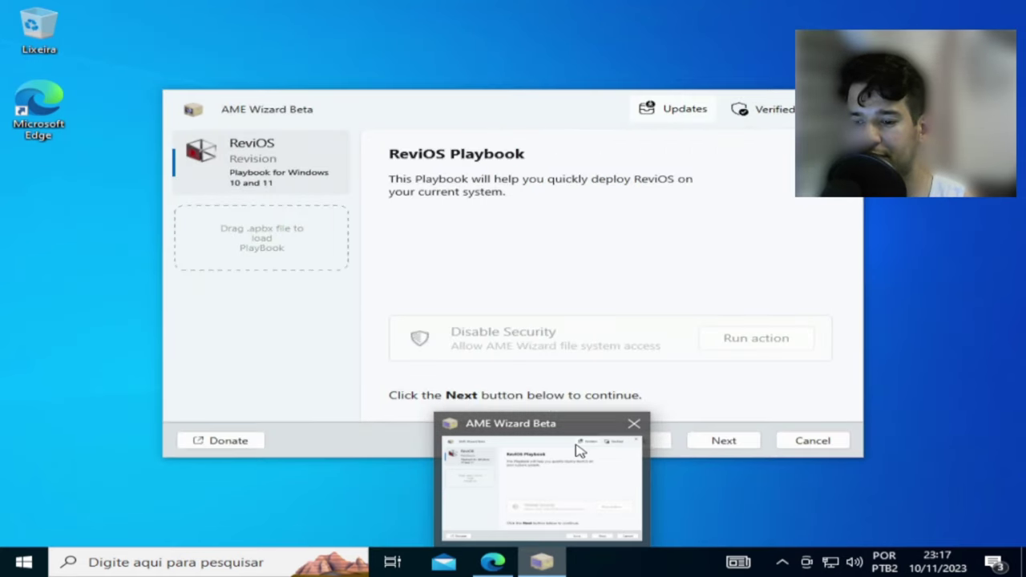
{"action": "left_click", "coordinate": [566, 455]}
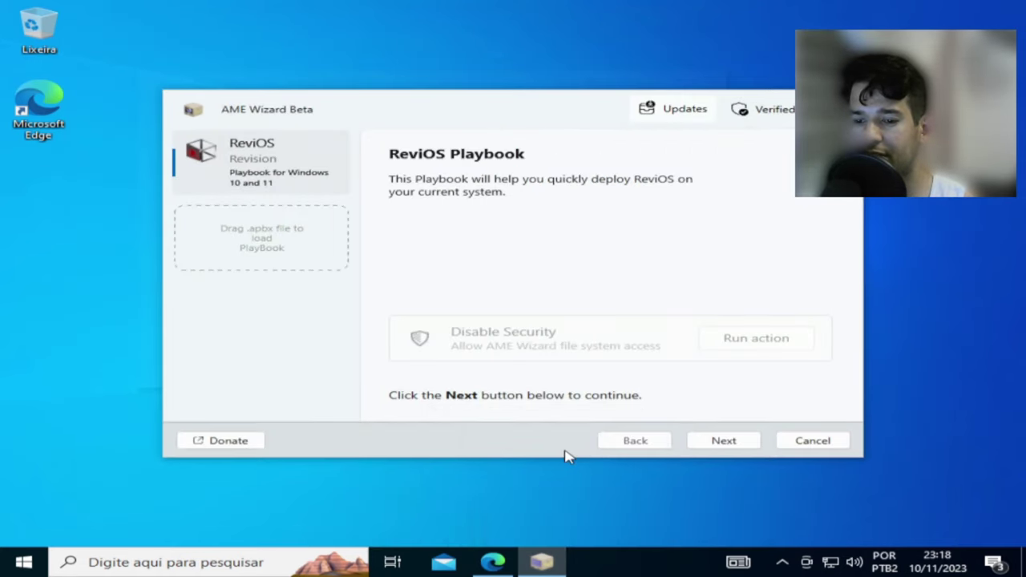
- Proceed through the Playbook's system requirements check and accept the AME Wizard license agreement
{"action": "left_click", "coordinate": [724, 441]}
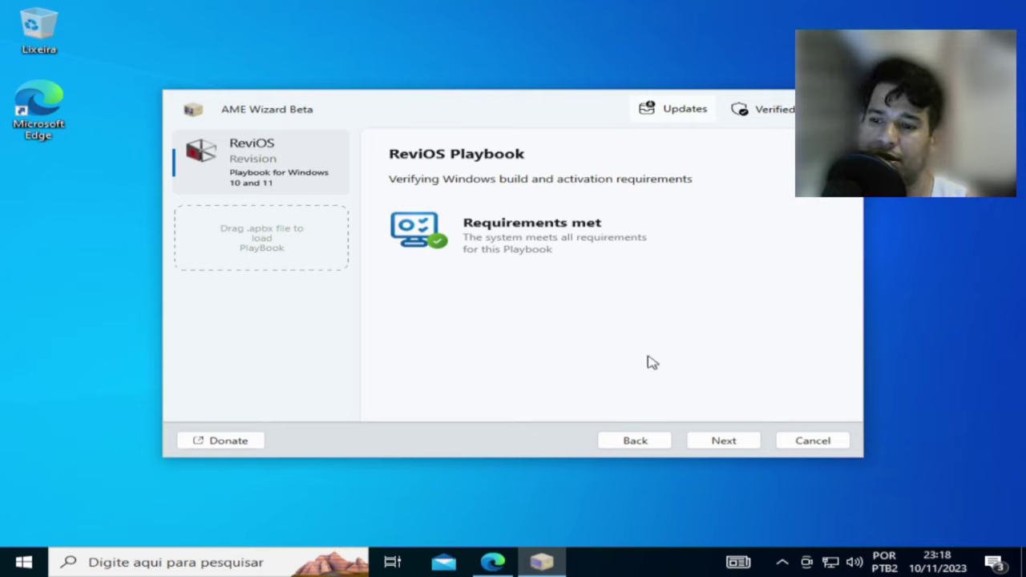
{"action": "left_click", "coordinate": [724, 442]}
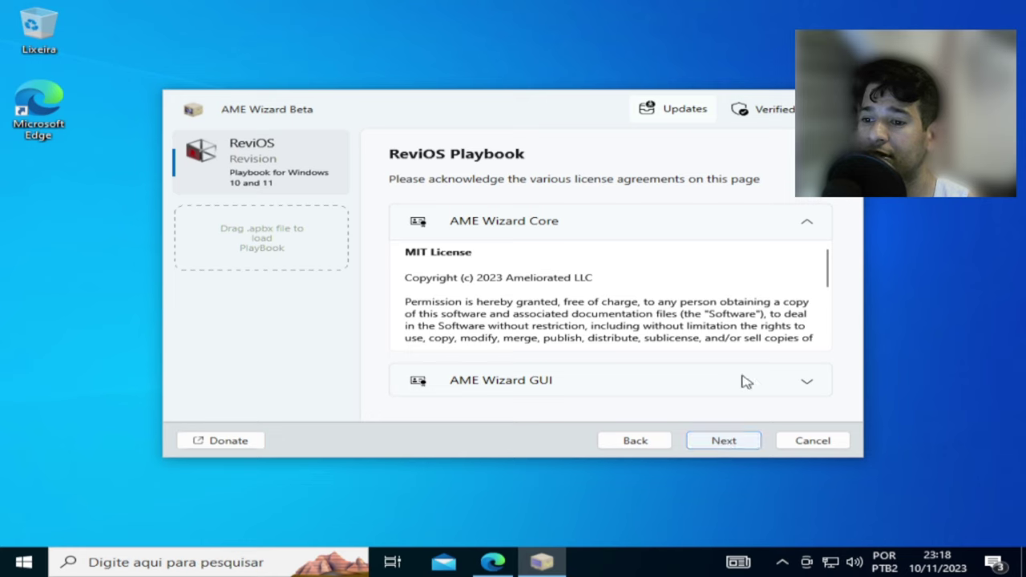
{"action": "scroll", "coordinate": [738, 324], "scroll_direction": "down", "scroll_amount": 5}
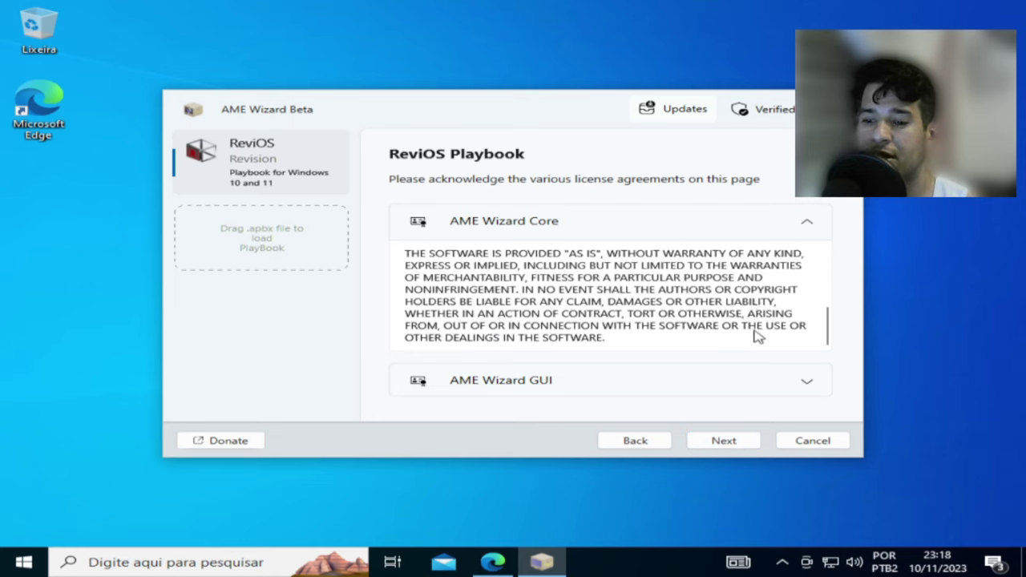
{"action": "scroll", "coordinate": [757, 335], "scroll_direction": "up", "scroll_amount": 1}
{"action": "scroll", "coordinate": [709, 330], "scroll_direction": "down", "scroll_amount": 1}
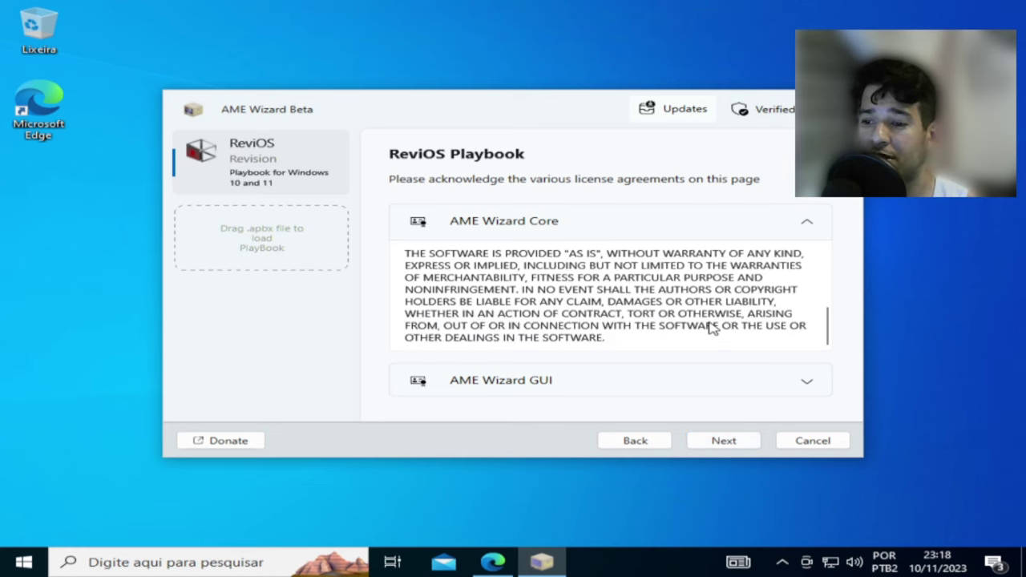
{"action": "left_click", "coordinate": [723, 442]}
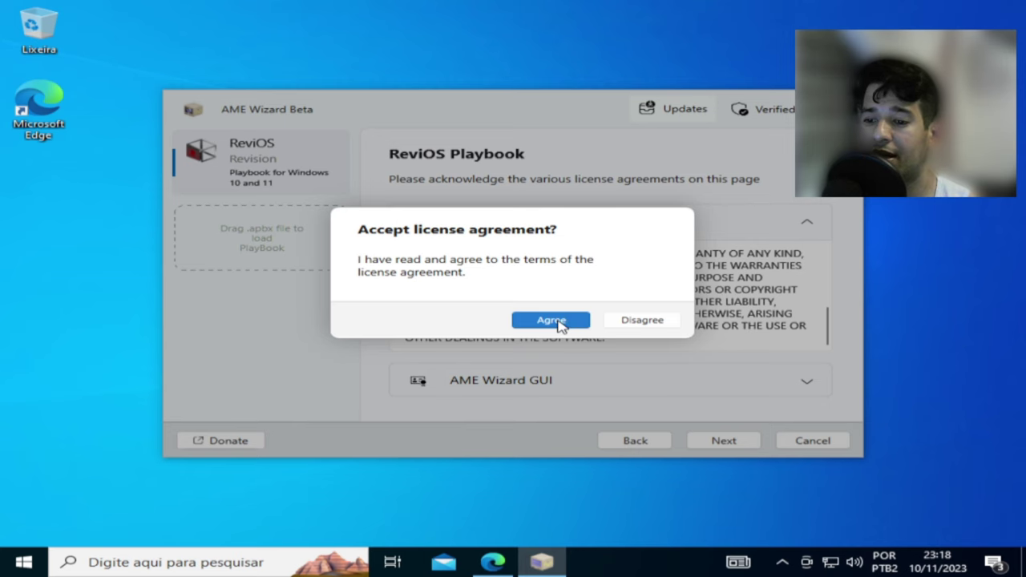
{"action": "left_click", "coordinate": [566, 321]}
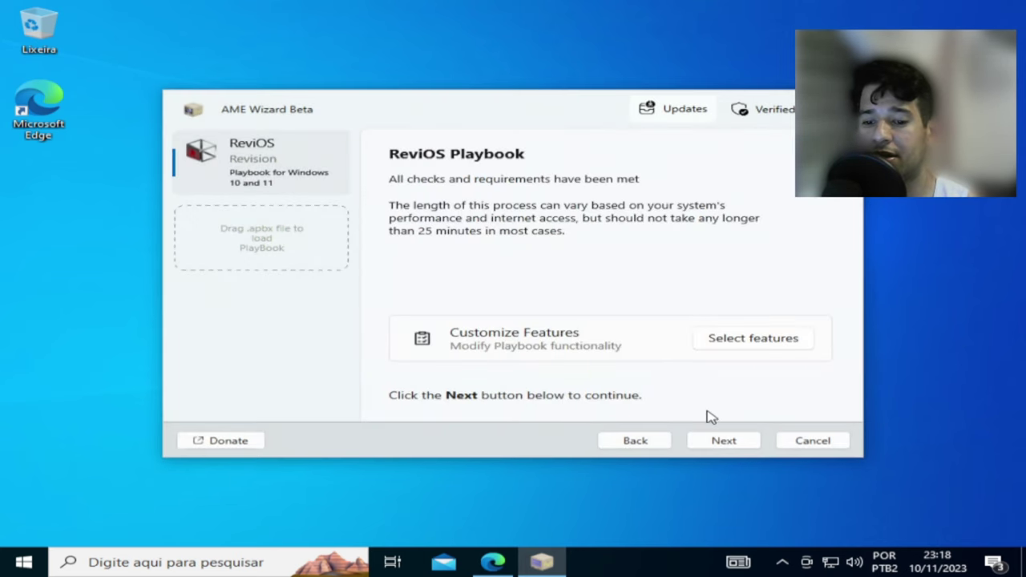
- Start customizing the Playbook's features and try None and Brave as the preferred browser
{"action": "left_click", "coordinate": [730, 343]}
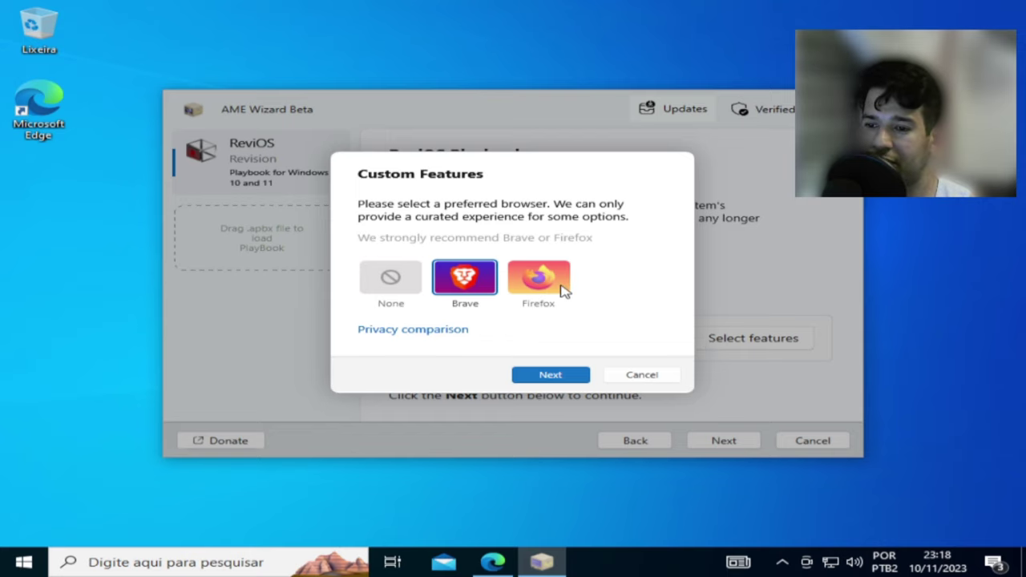
{"action": "left_click", "coordinate": [369, 273]}
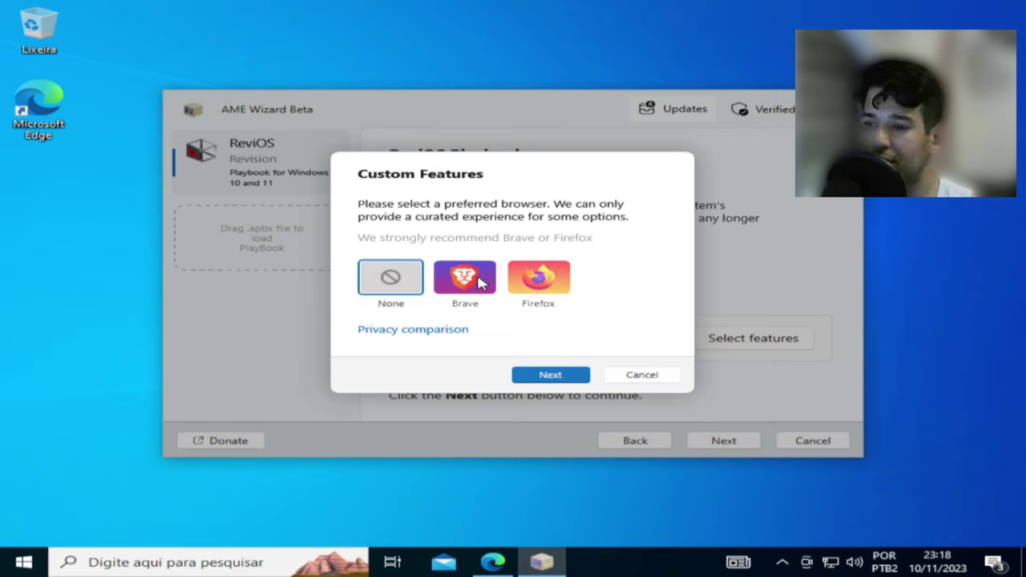
{"action": "left_click", "coordinate": [476, 285]}
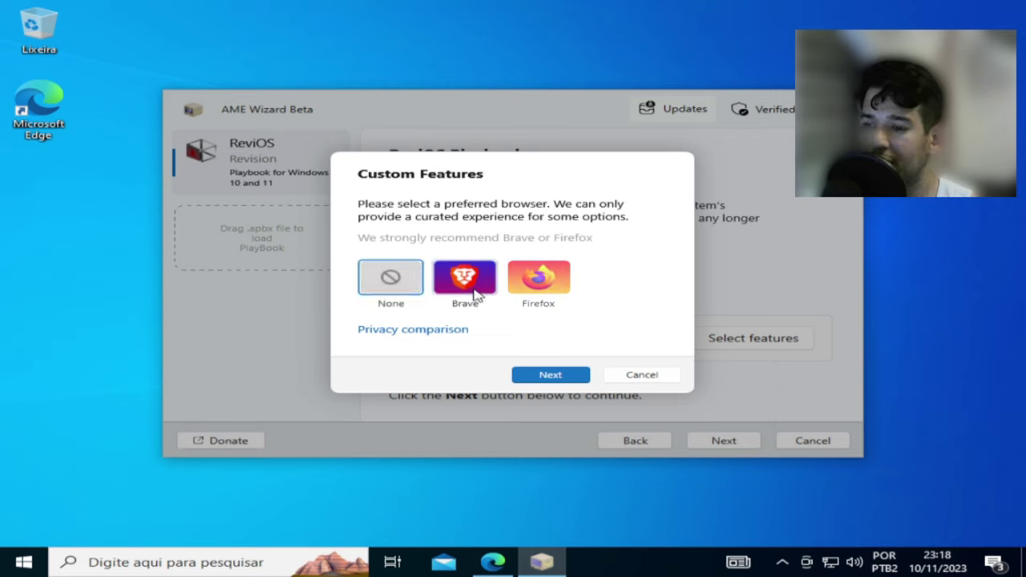
- Examine the browser privacy comparison on PrivacyTests.org, close the page and return to the Custom Features dialog in AME Wizard
{"action": "left_click", "coordinate": [448, 336]}
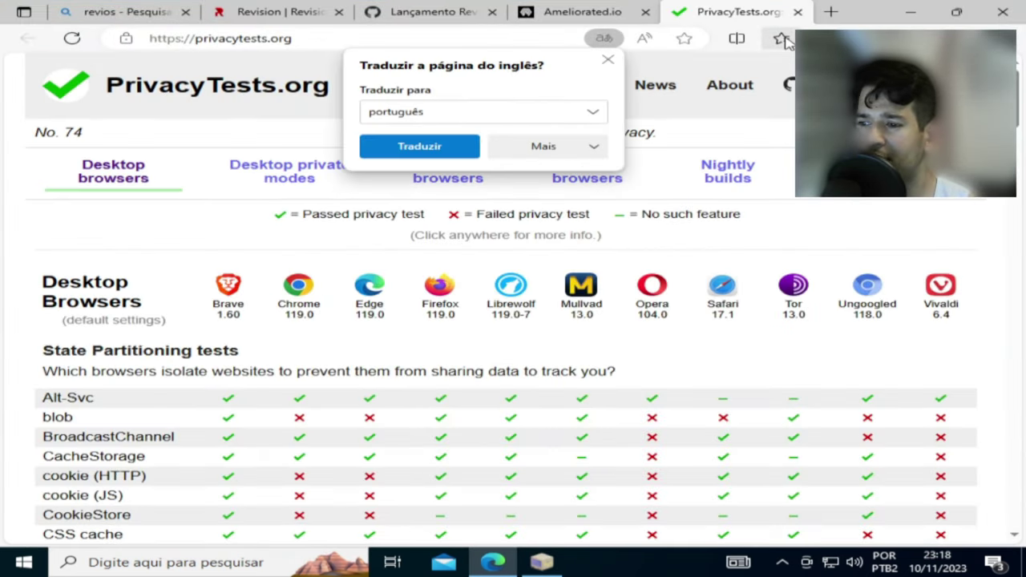
{"action": "scroll", "coordinate": [839, 227], "scroll_direction": "down", "scroll_amount": 2}
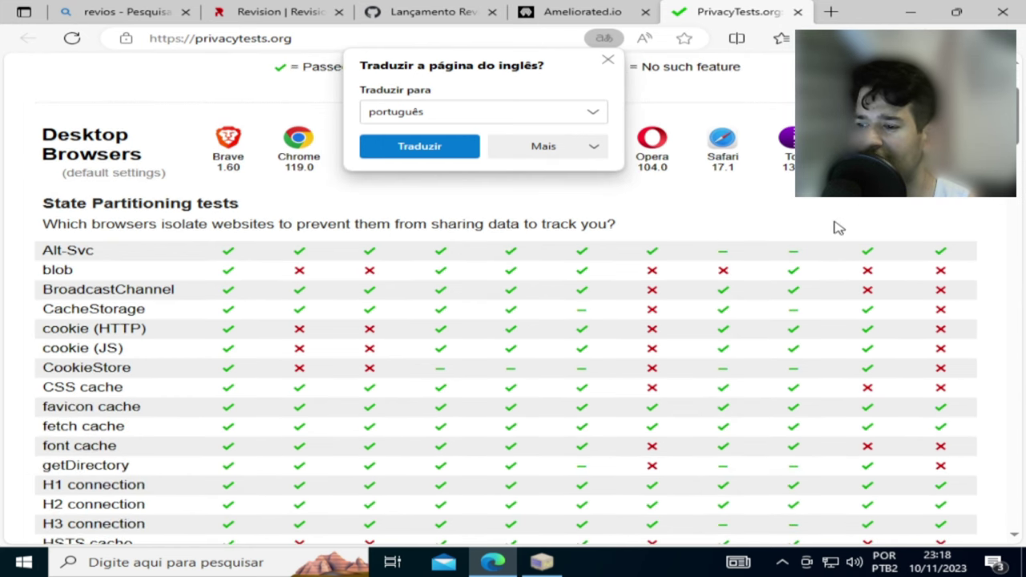
{"action": "scroll", "coordinate": [838, 237], "scroll_direction": "up", "scroll_amount": 2}
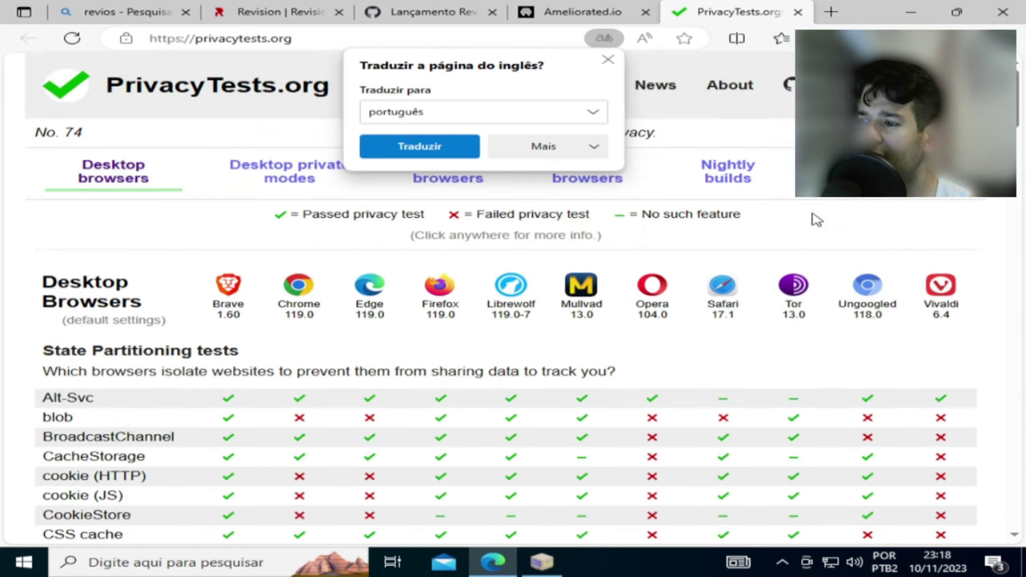
{"action": "left_click", "coordinate": [799, 12]}
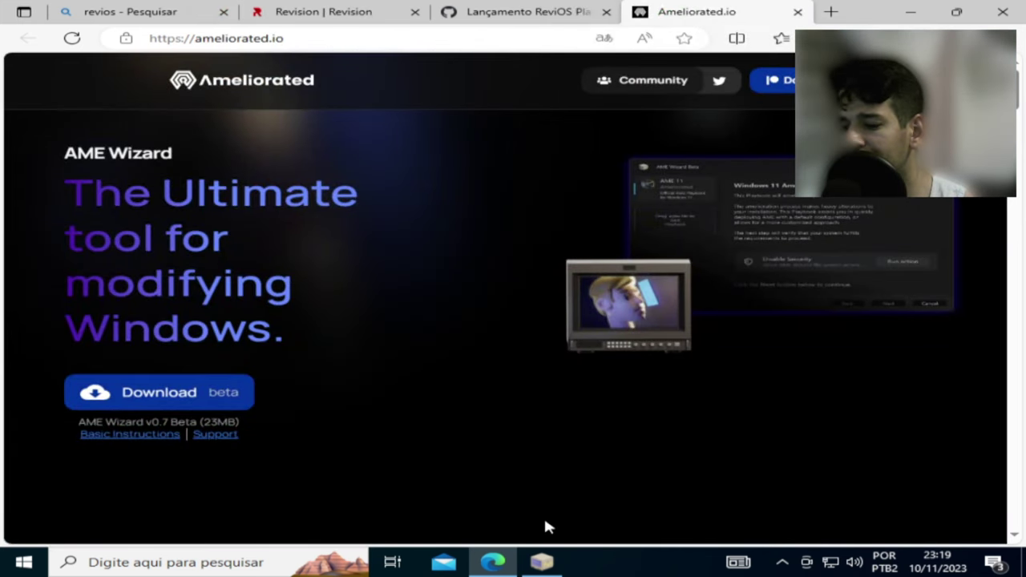
{"action": "left_click", "coordinate": [541, 562]}
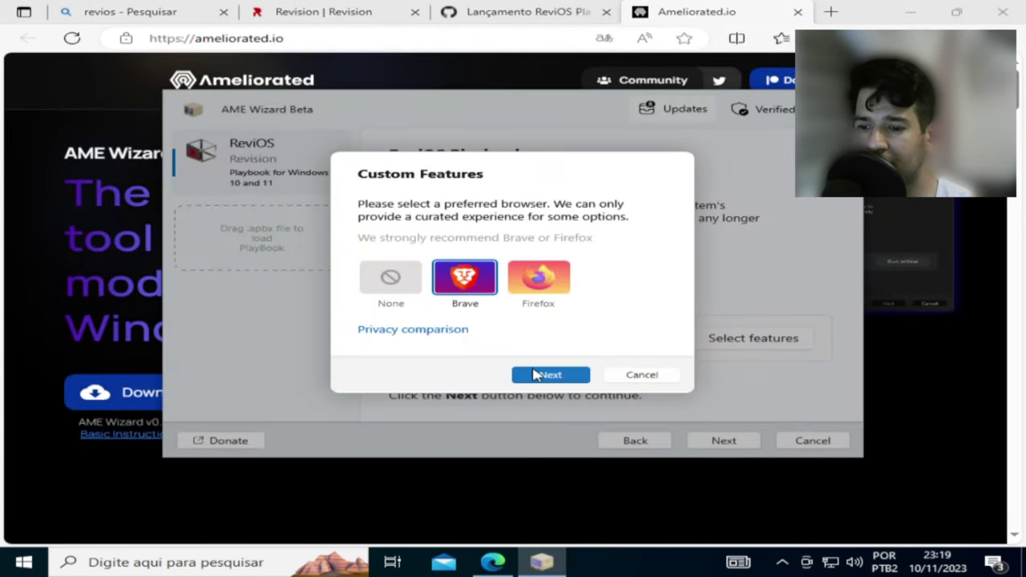
- Try Firefox as the preferred browser, go back to Brave and accept that choice
{"action": "left_click", "coordinate": [539, 280]}
{"action": "left_click", "coordinate": [477, 295]}
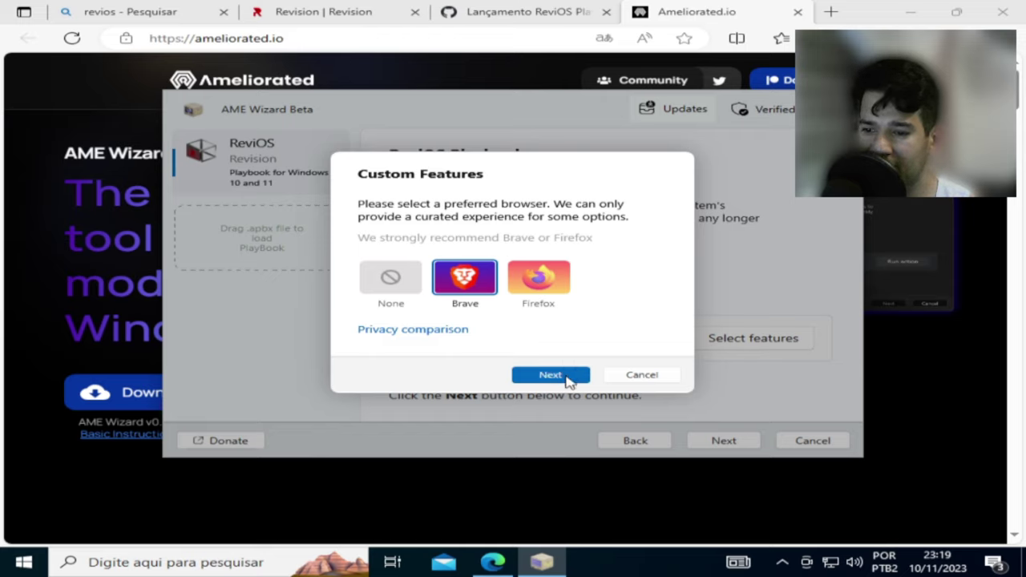
{"action": "left_click", "coordinate": [568, 377]}
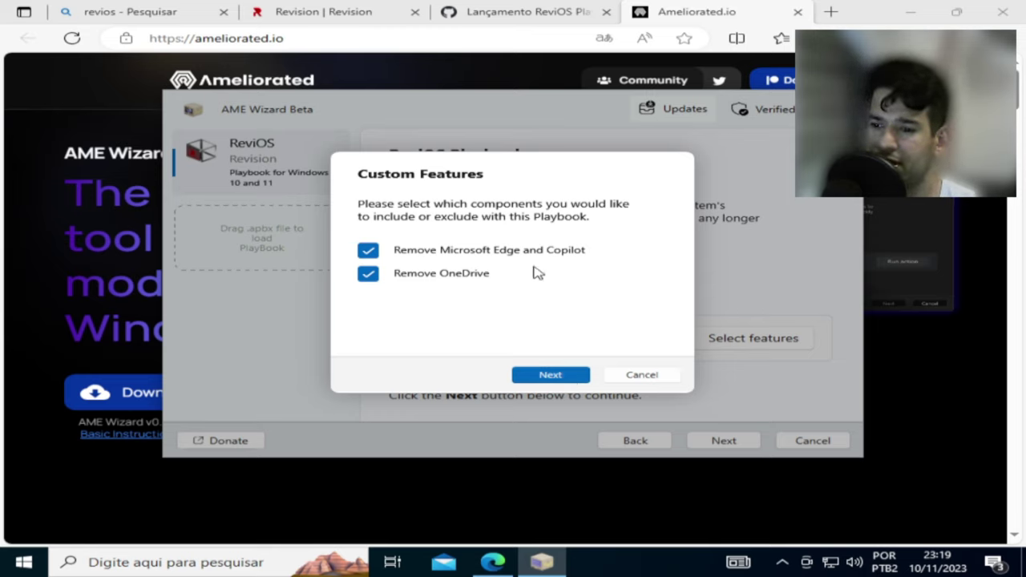
- Accept removing Microsoft Edge and Copilot and OneDrive, and include Windows Backup with Dev Home in the packages to remove
{"action": "left_click", "coordinate": [542, 376]}
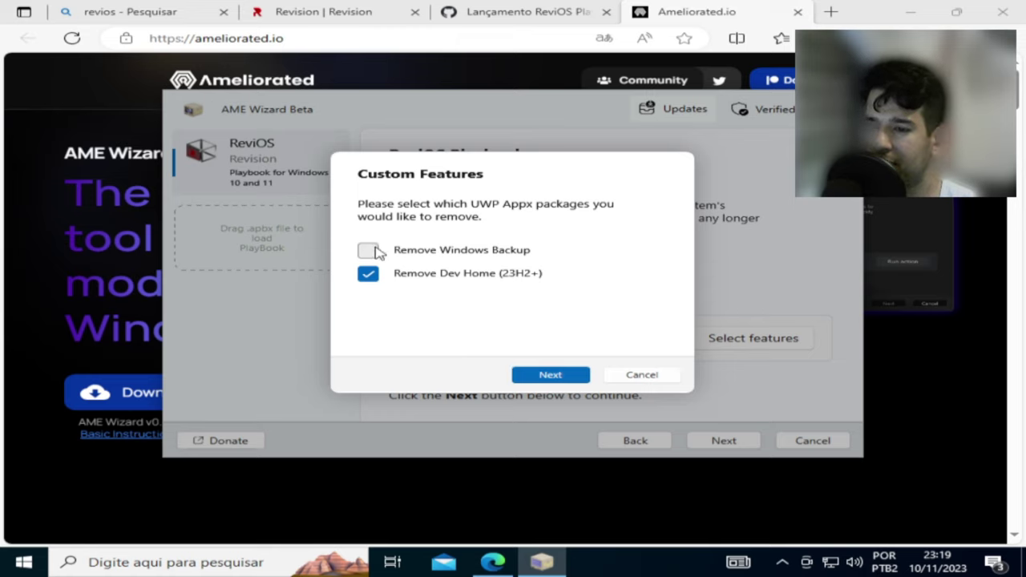
{"action": "left_click", "coordinate": [379, 252]}
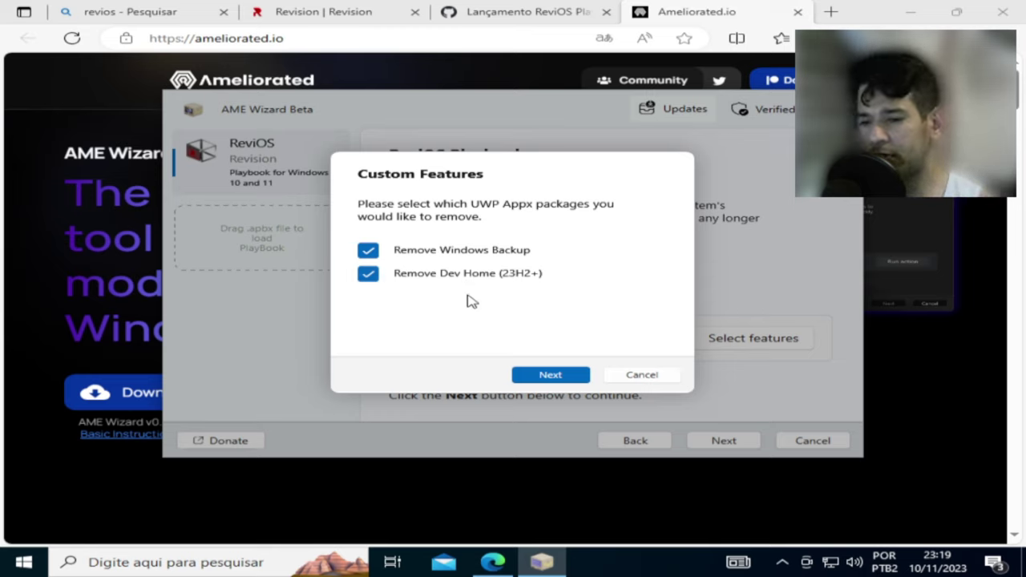
{"action": "left_click", "coordinate": [574, 378]}
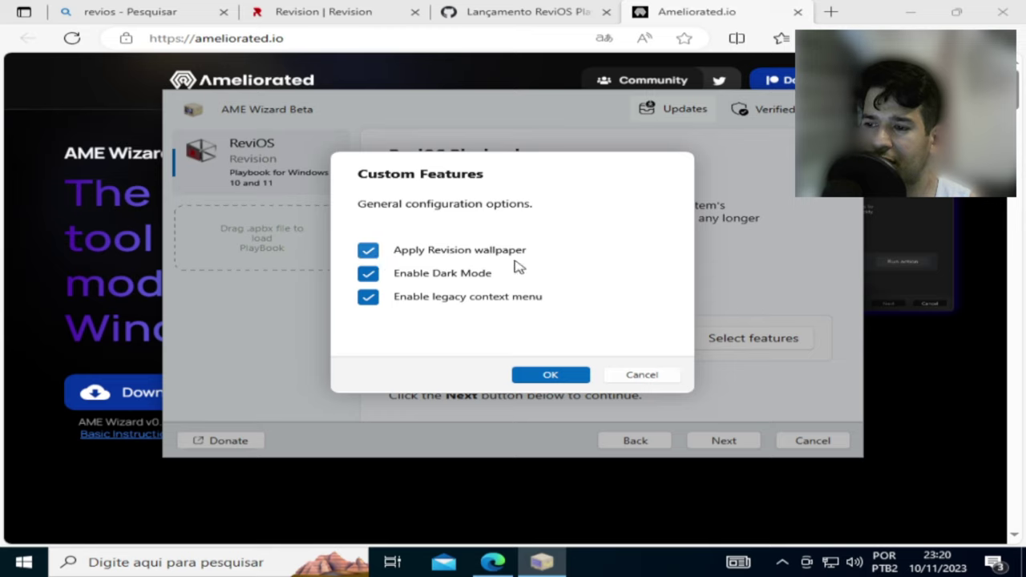
- Accept the general options with the Revision wallpaper, Dark Mode and legacy context menu enabled, and reset the custom configuration
{"action": "left_click", "coordinate": [371, 277]}
{"action": "left_click", "coordinate": [371, 275]}
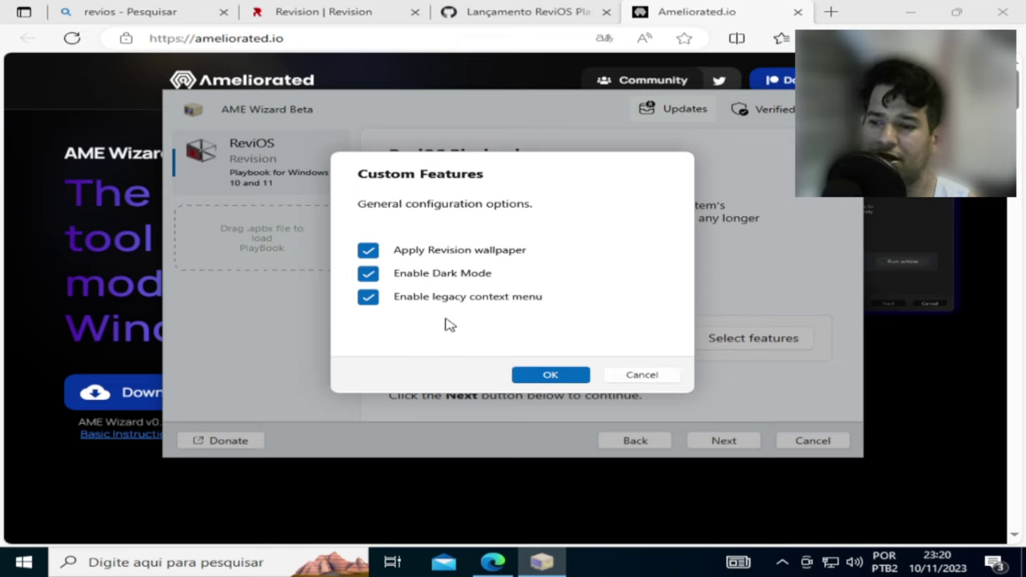
{"action": "left_click", "coordinate": [551, 375]}
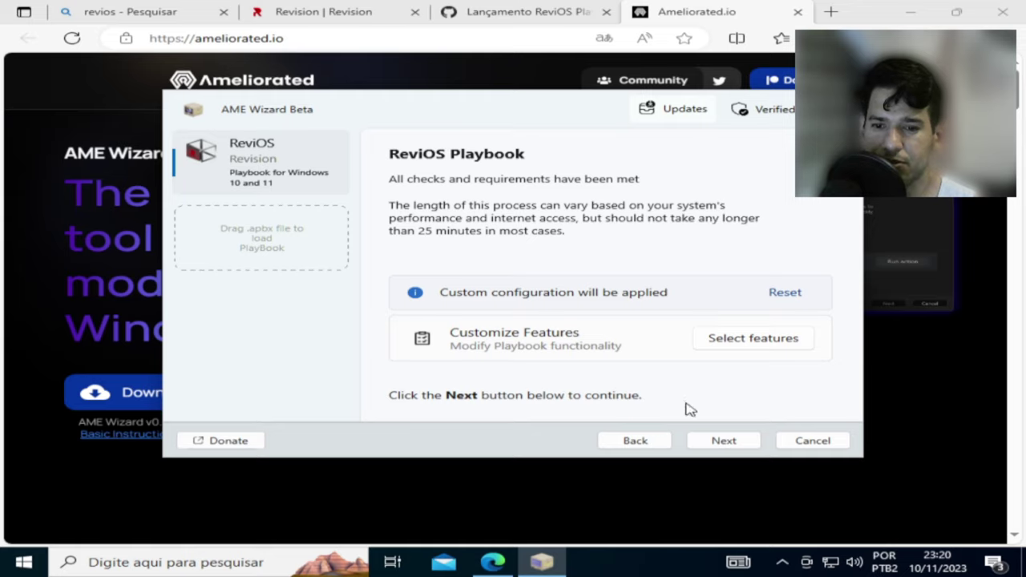
{"action": "left_click", "coordinate": [776, 302]}
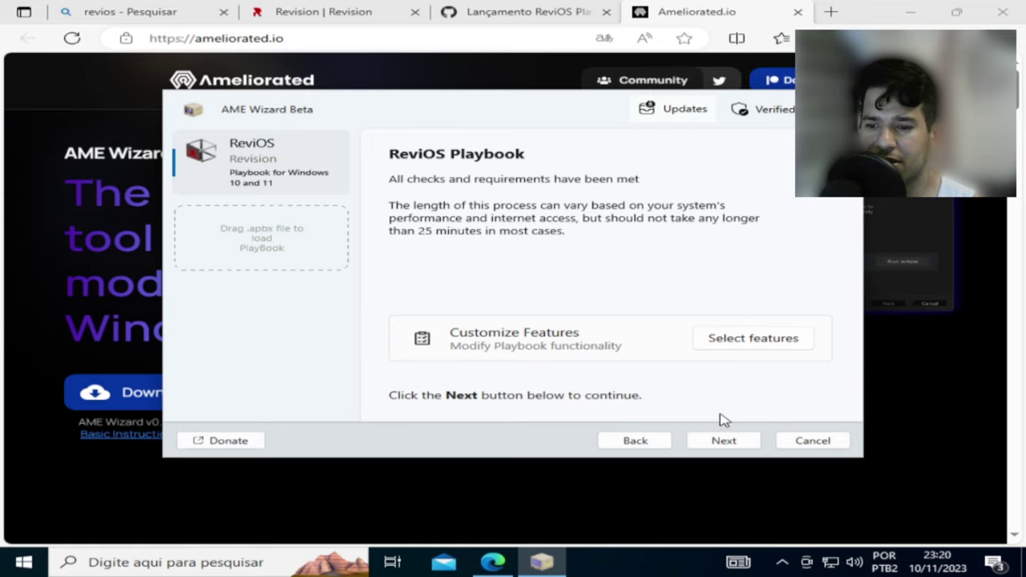
- Configure the Playbook features with Brave, removal of Edge and Copilot, OneDrive, Windows Backup and Dev Home, and the default general options
{"action": "left_click", "coordinate": [751, 340]}
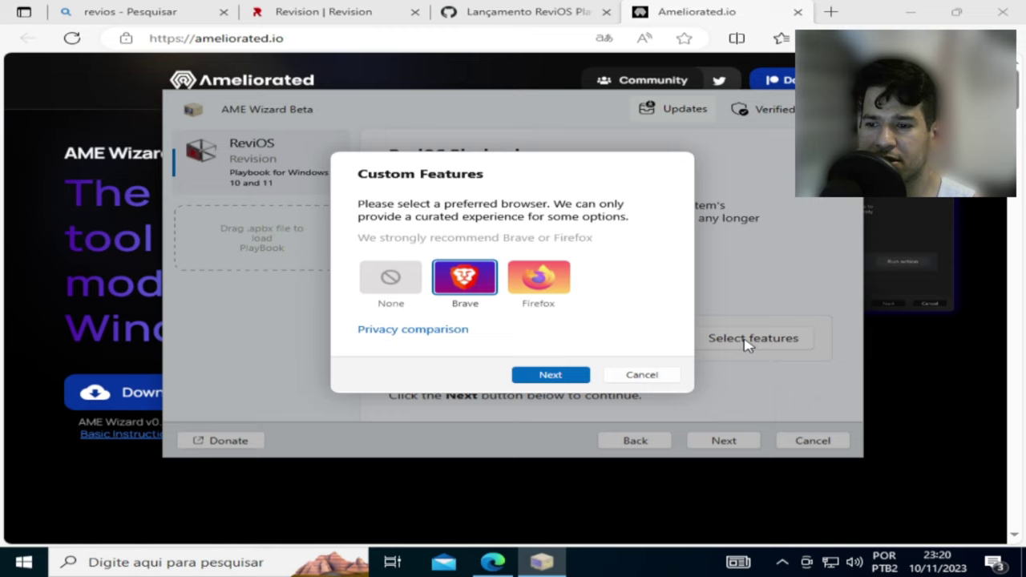
{"action": "left_click", "coordinate": [588, 381]}
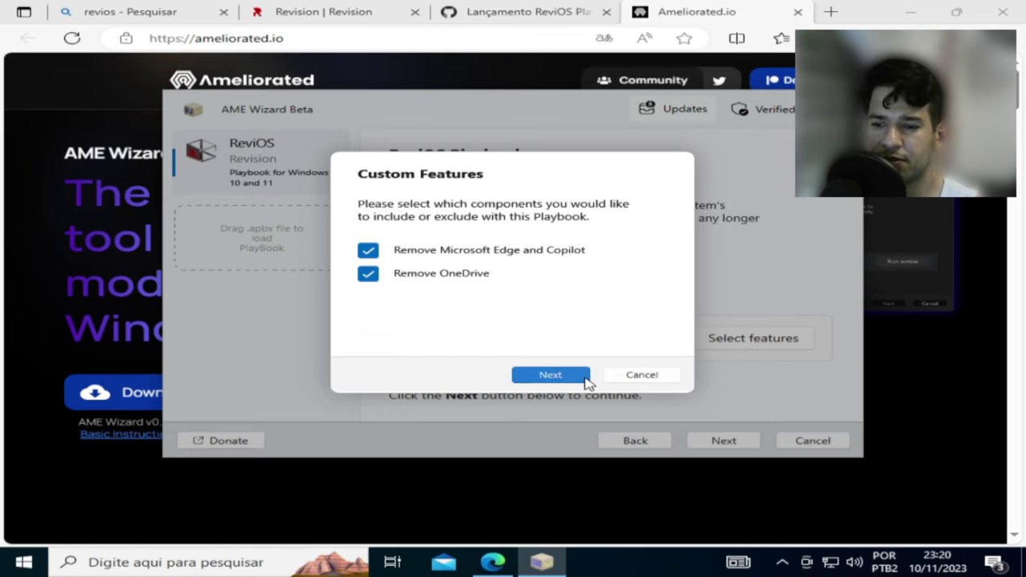
{"action": "left_click", "coordinate": [588, 382]}
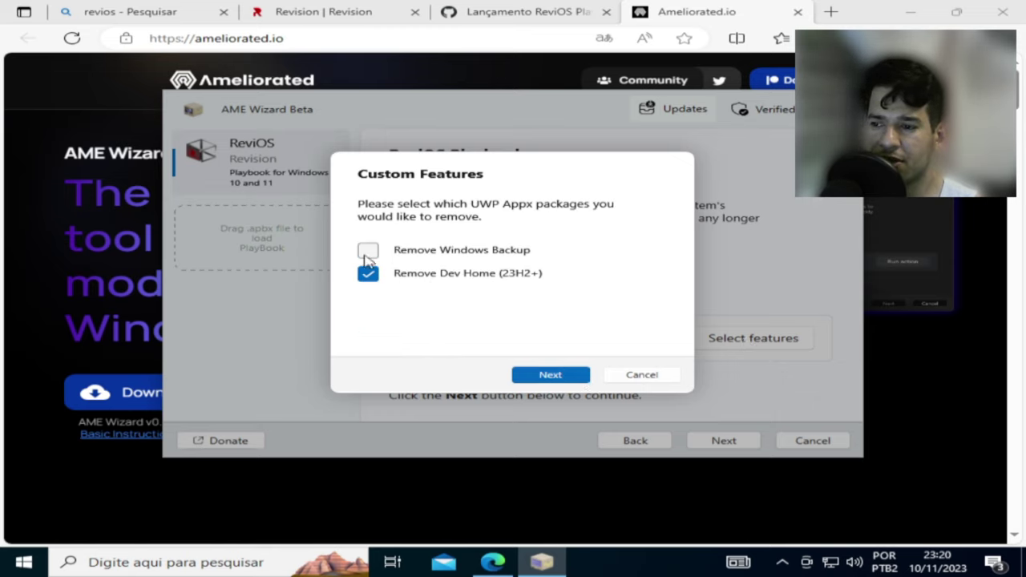
{"action": "left_click", "coordinate": [367, 251]}
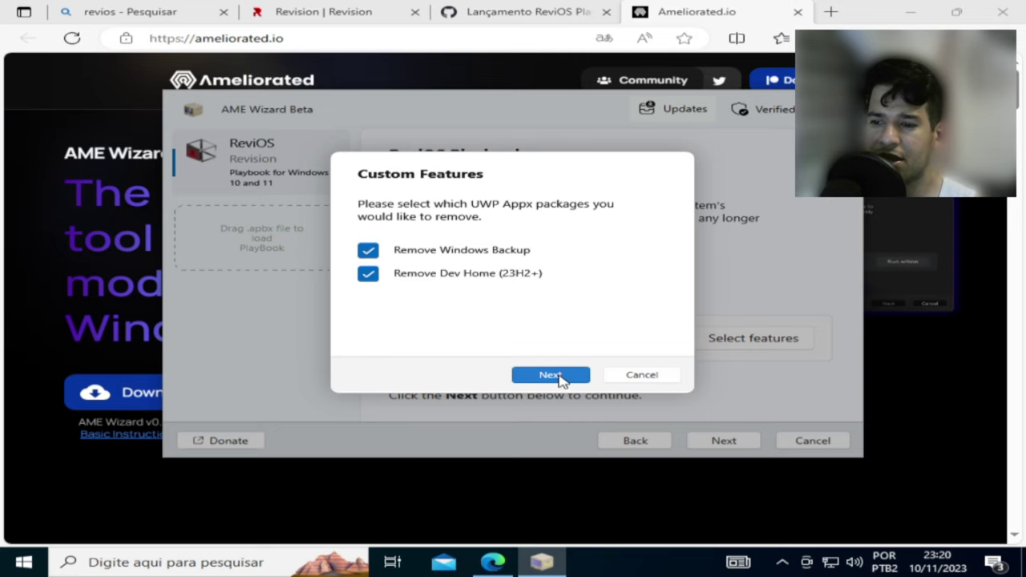
{"action": "left_click", "coordinate": [562, 379]}
{"action": "left_click", "coordinate": [551, 375]}
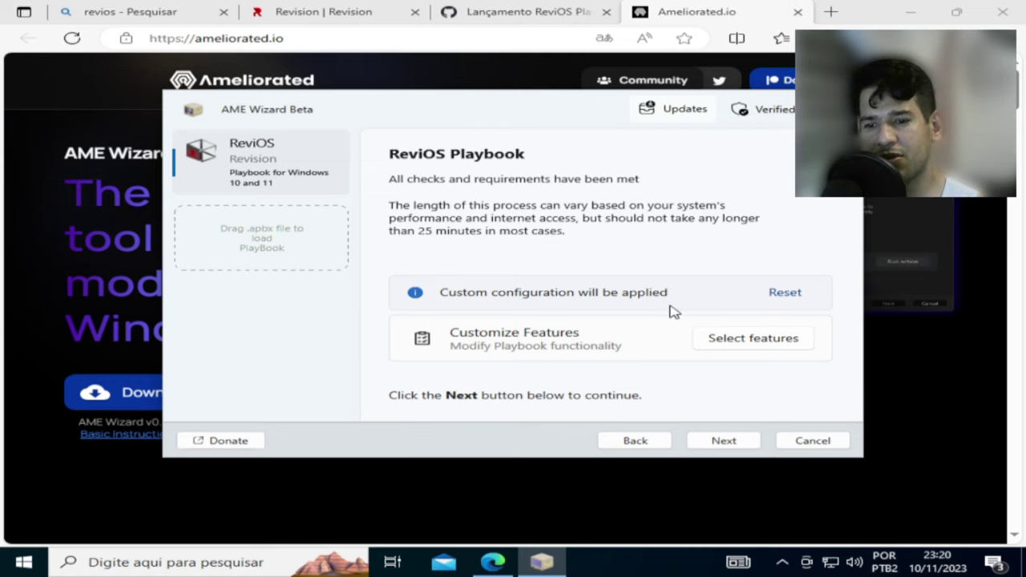
- Start applying the ReviOS Playbook with the custom configuration and close the browser window behind it
{"action": "left_click", "coordinate": [729, 440]}
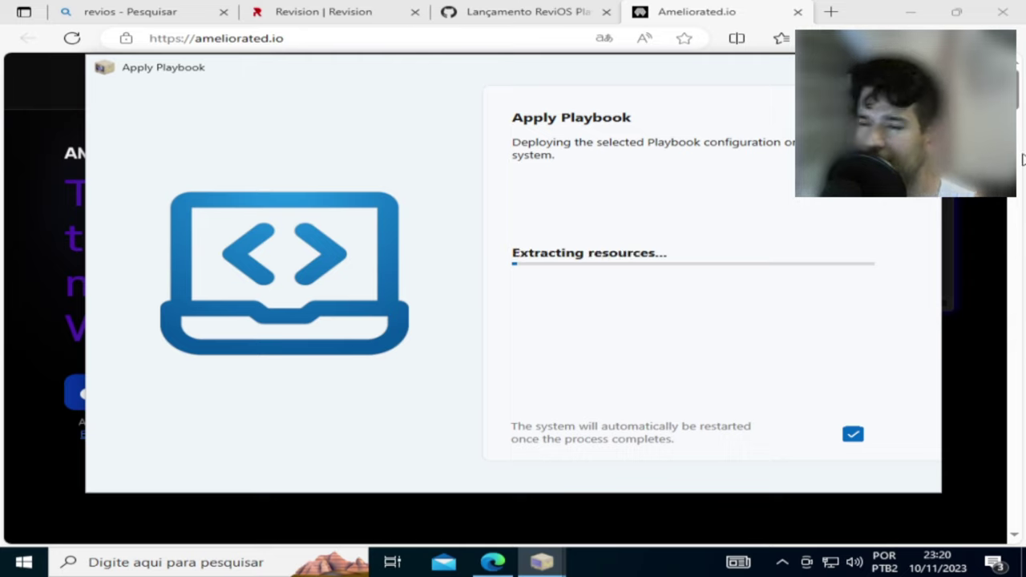
{"action": "left_click", "coordinate": [1003, 17]}
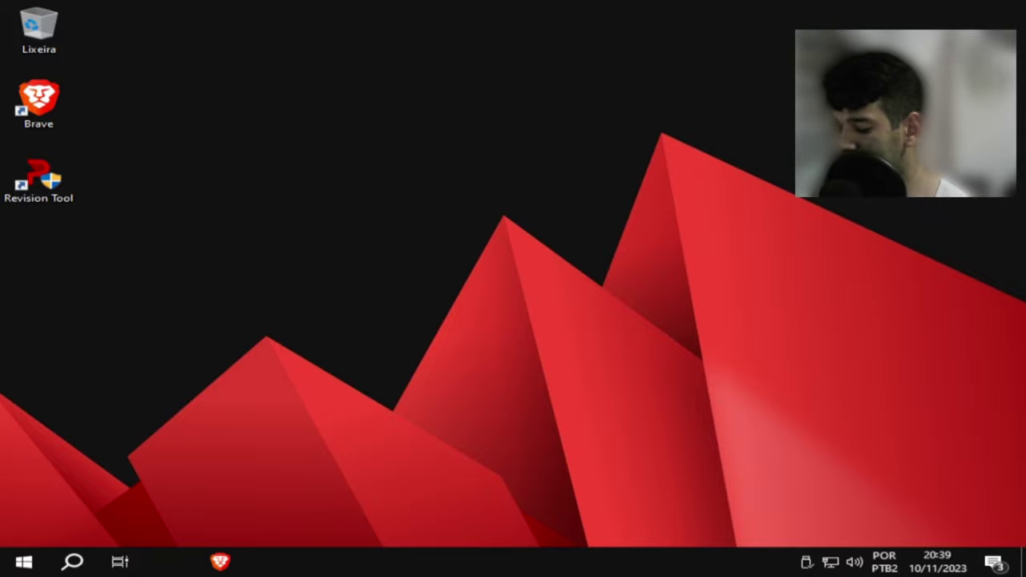
- Bring up the About Windows information to check the installed system version, and close it
{"action": "key", "text": "super+r"}
{"action": "key", "text": "Return"}
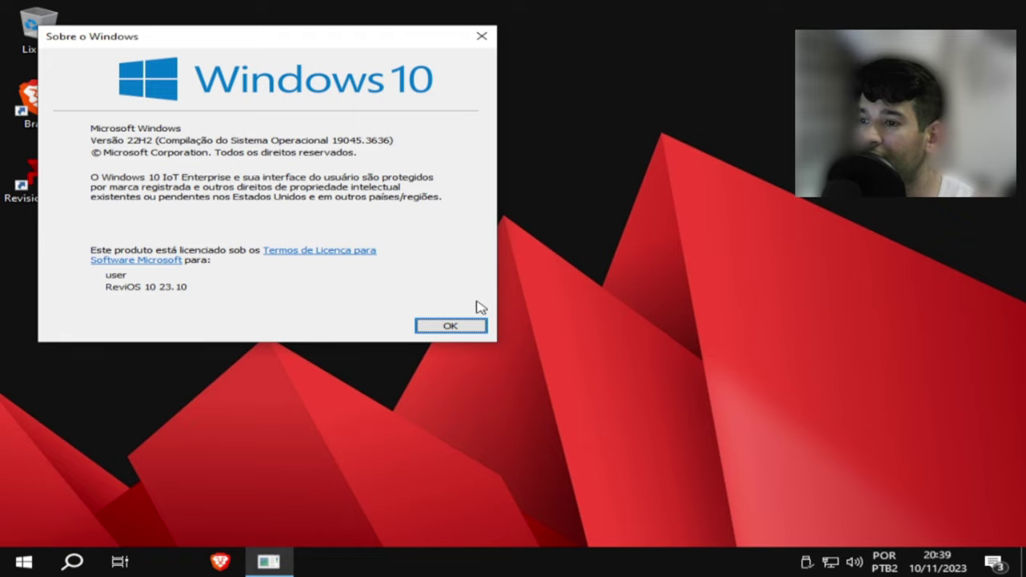
{"action": "left_click", "coordinate": [481, 38]}
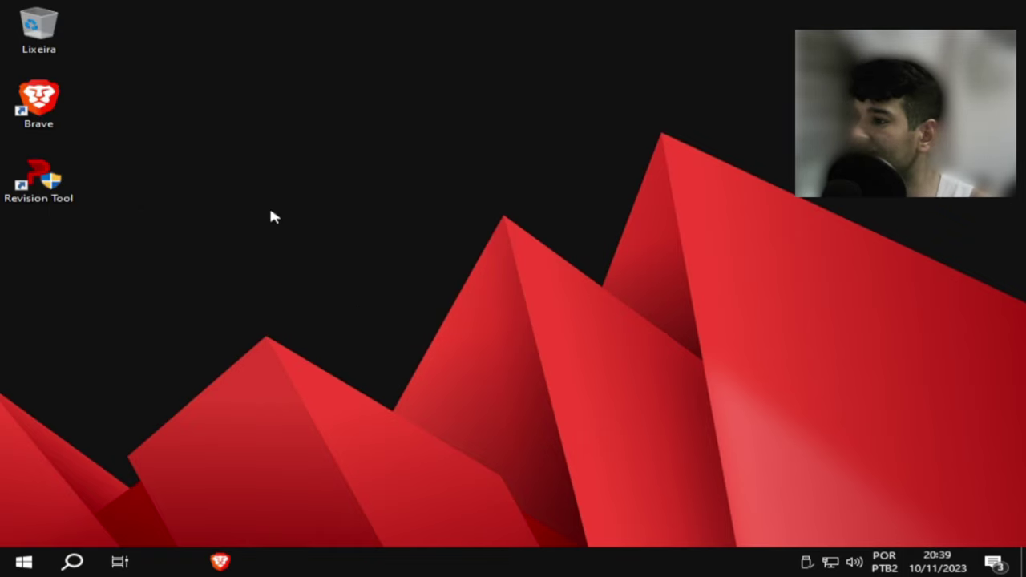
- Look through the full list of installed apps in the Start menu
{"action": "left_click", "coordinate": [34, 561]}
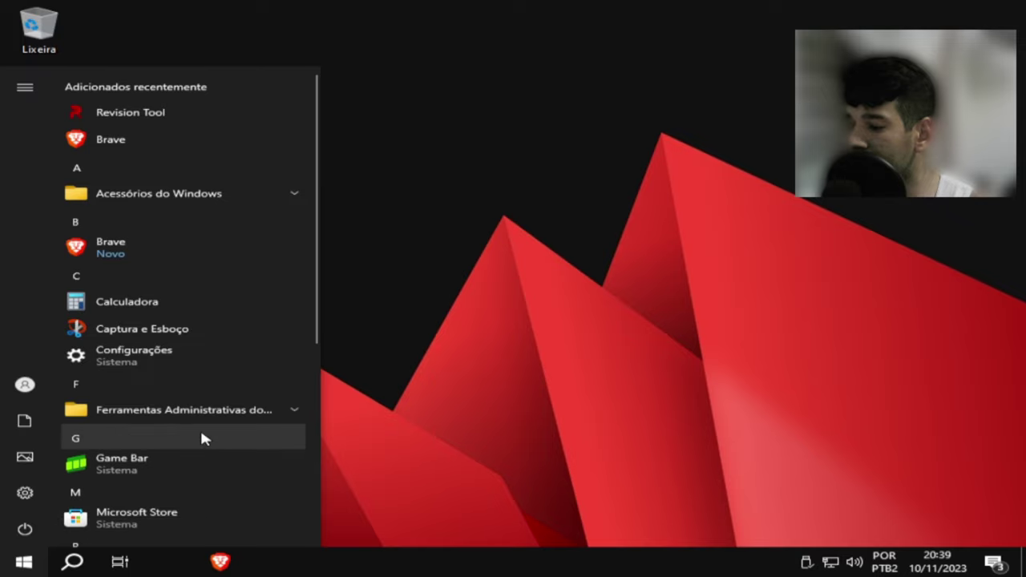
{"action": "scroll", "coordinate": [202, 437], "scroll_direction": "down", "scroll_amount": 3}
{"action": "scroll", "coordinate": [206, 441], "scroll_direction": "down", "scroll_amount": 3}
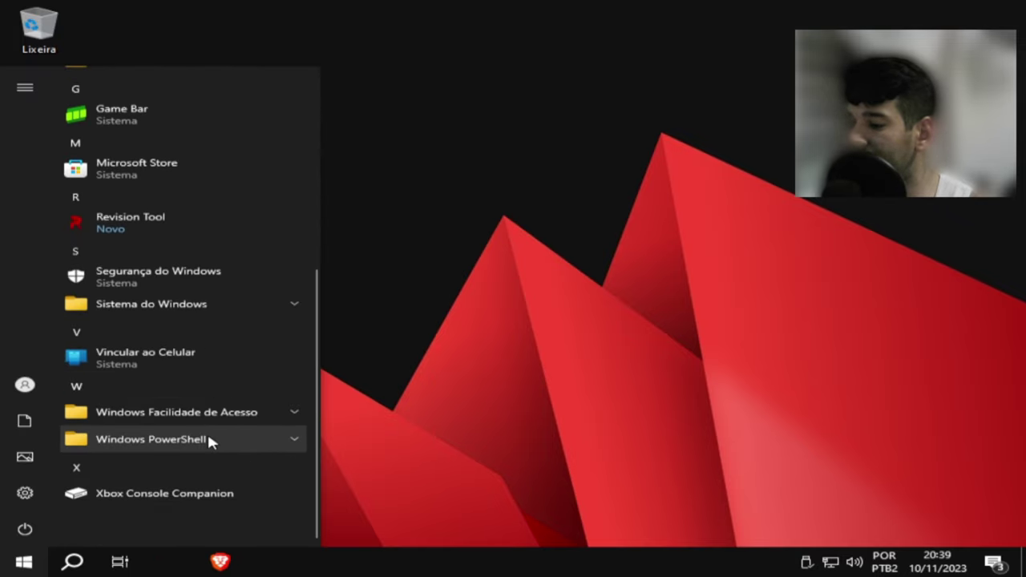
{"action": "scroll", "coordinate": [206, 441], "scroll_direction": "up", "scroll_amount": 5}
{"action": "scroll", "coordinate": [205, 444], "scroll_direction": "down", "scroll_amount": 4}
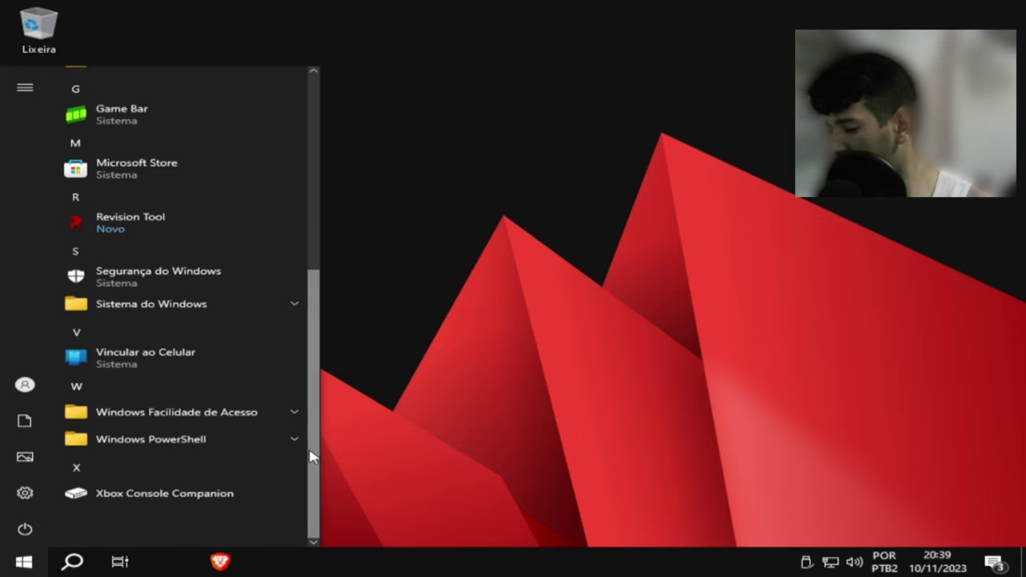
- Check the used and free space of Disco Local (C:) in its properties and close them
{"action": "key", "text": "super+e"}
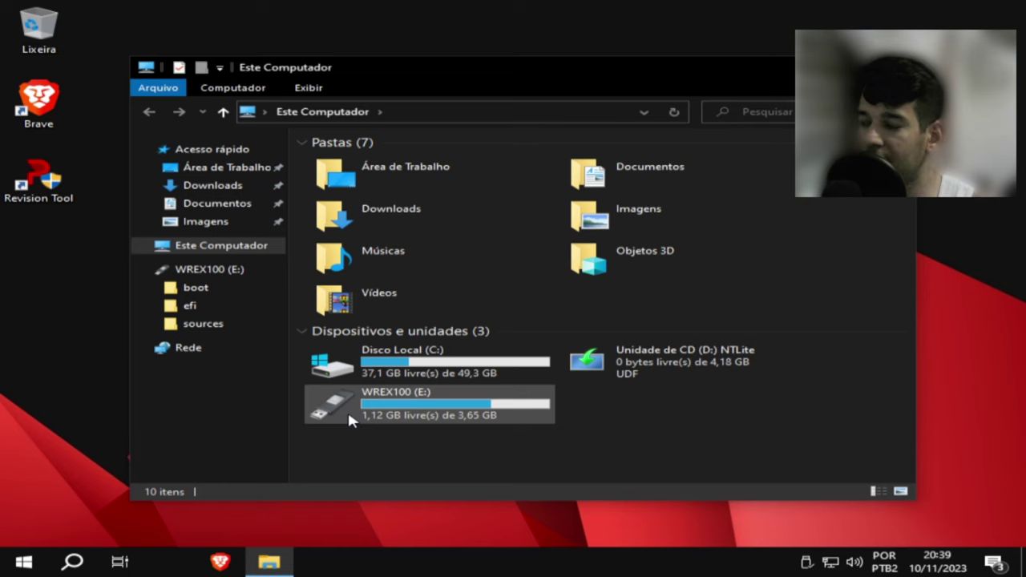
{"action": "left_click", "coordinate": [411, 357]}
{"action": "right_click", "coordinate": [411, 357]}
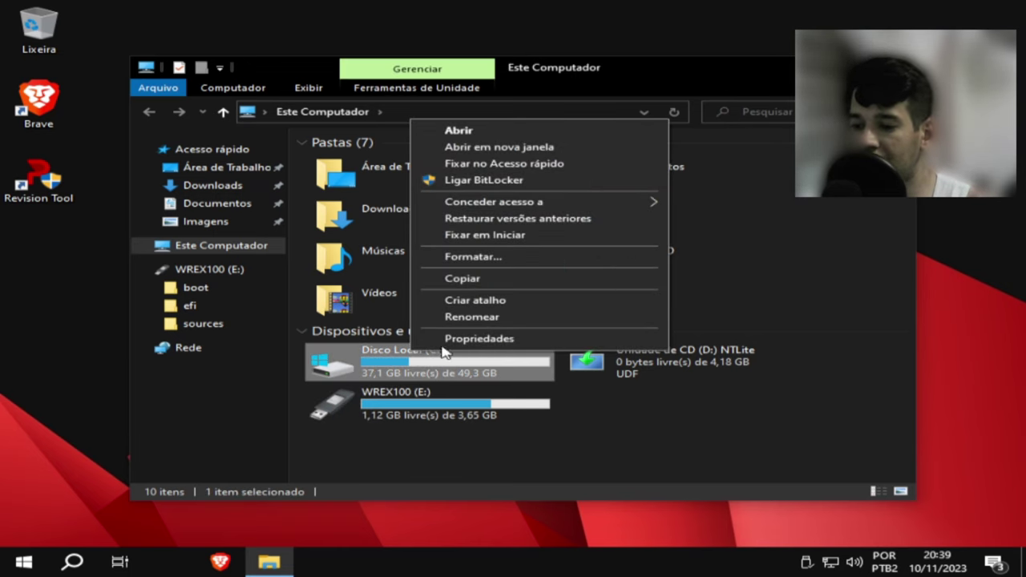
{"action": "left_click", "coordinate": [479, 338]}
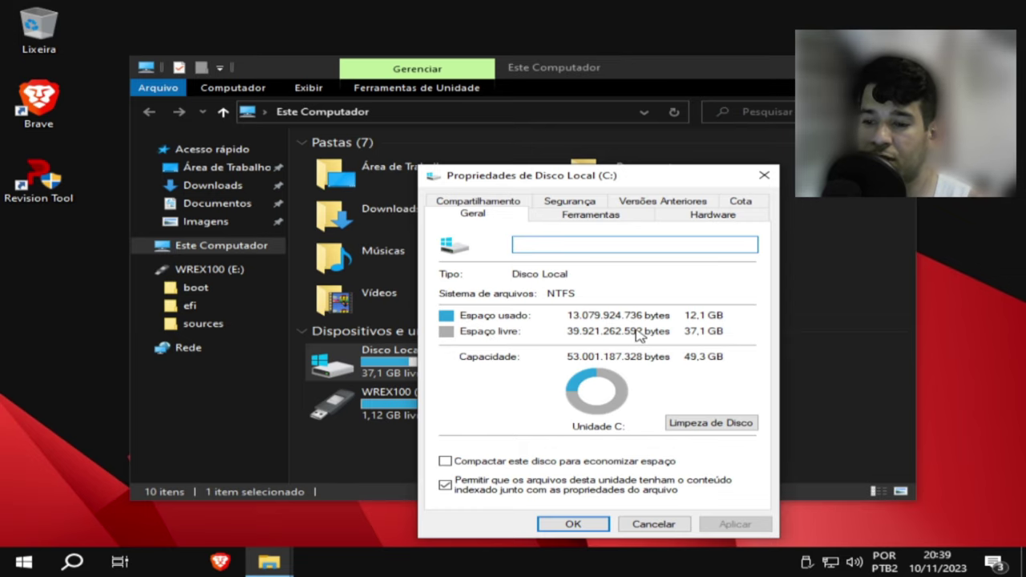
{"action": "left_click", "coordinate": [763, 177]}
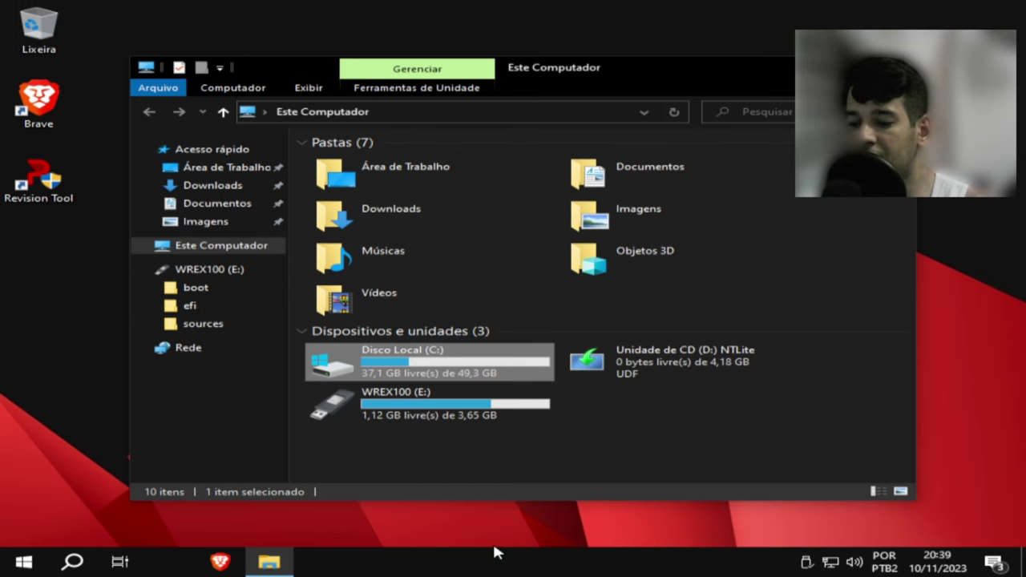
- Open Task Manager and expand it to the detailed view to examine the running processes
{"action": "right_click", "coordinate": [486, 563]}
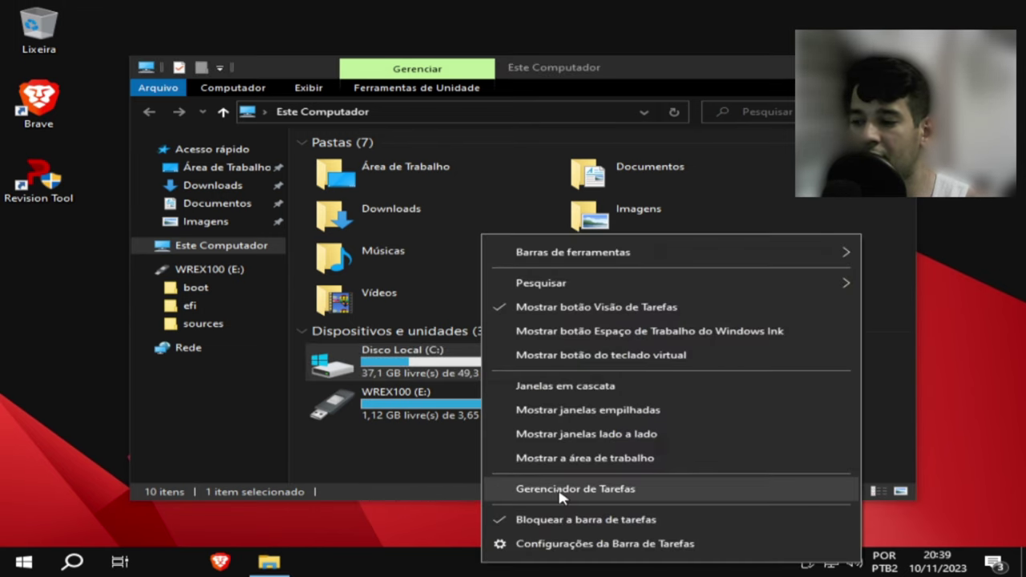
{"action": "left_click", "coordinate": [561, 492]}
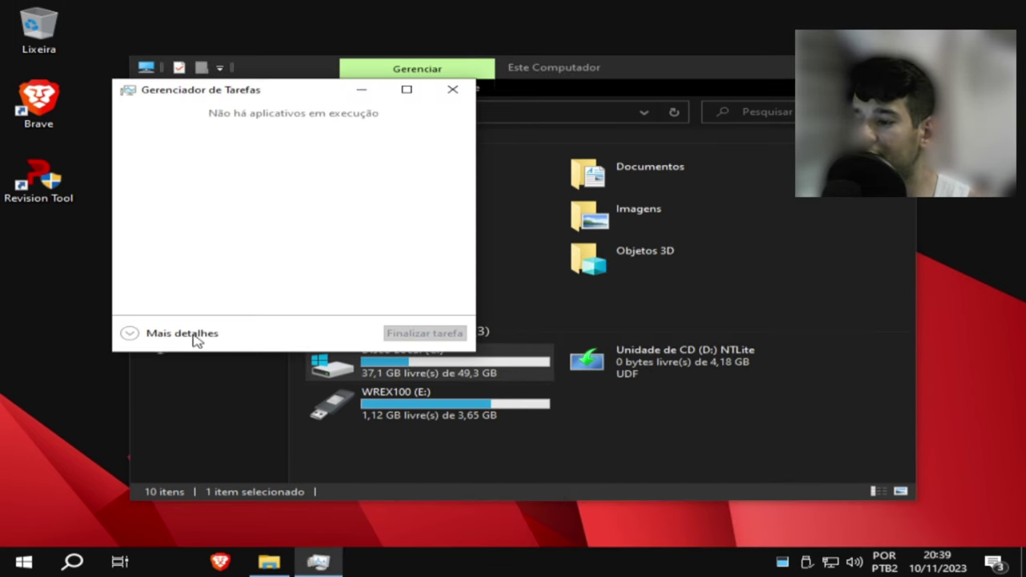
{"action": "left_click", "coordinate": [170, 336]}
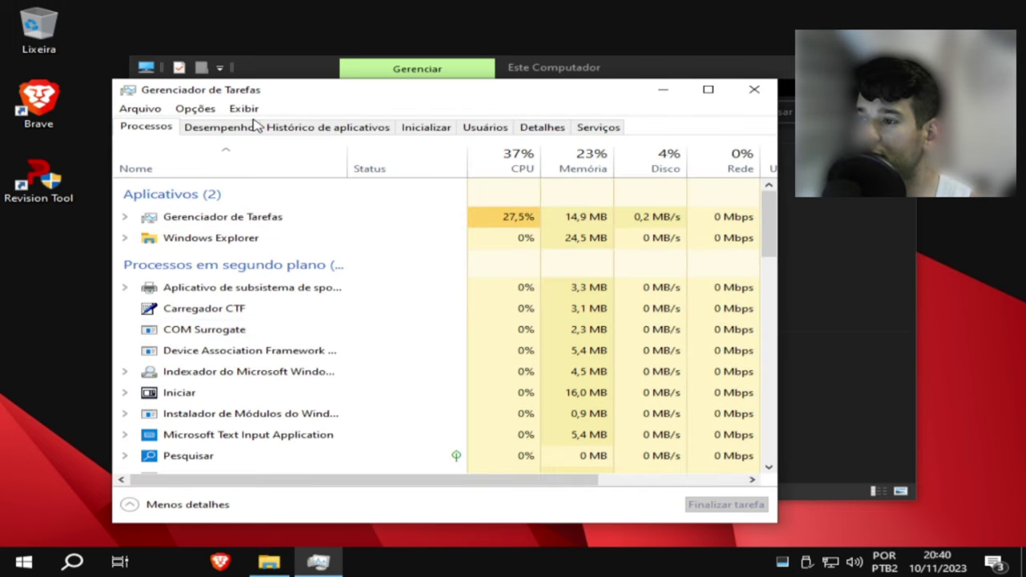
- Examine the CPU and memory performance graphs in Task Manager, and close it together with the File Explorer window
{"action": "left_click", "coordinate": [240, 132]}
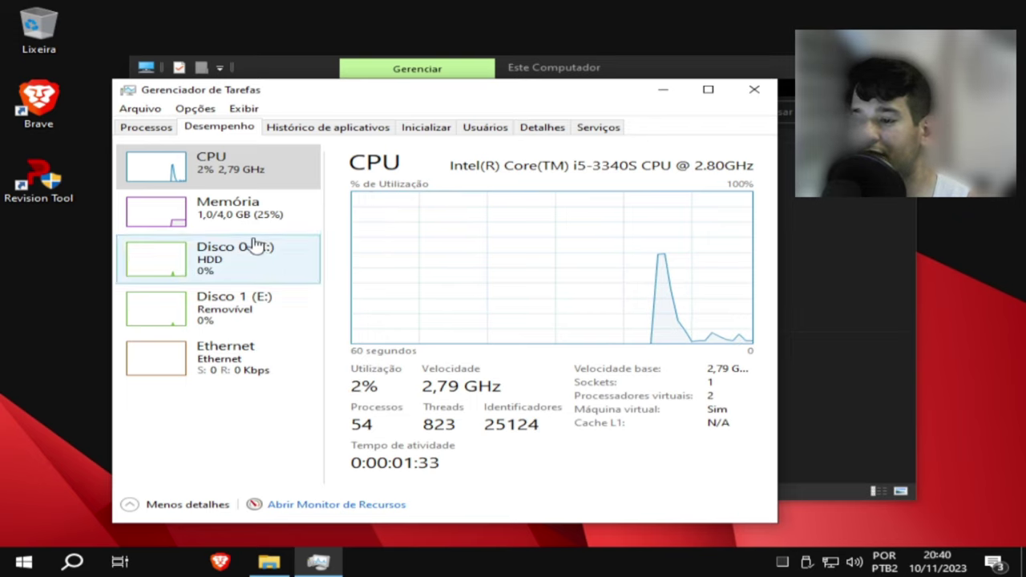
{"action": "left_click", "coordinate": [230, 223]}
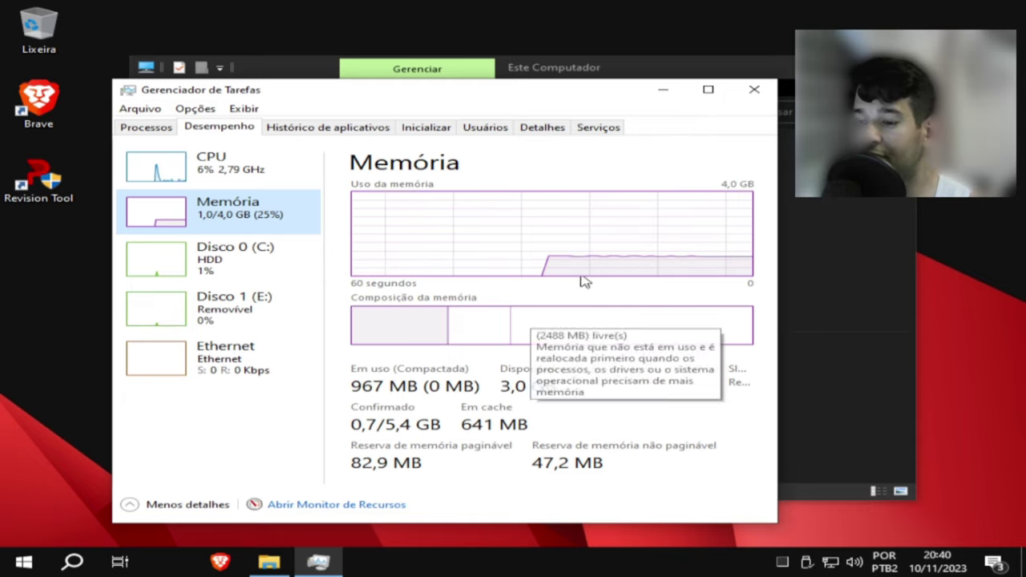
{"action": "left_click", "coordinate": [754, 89]}
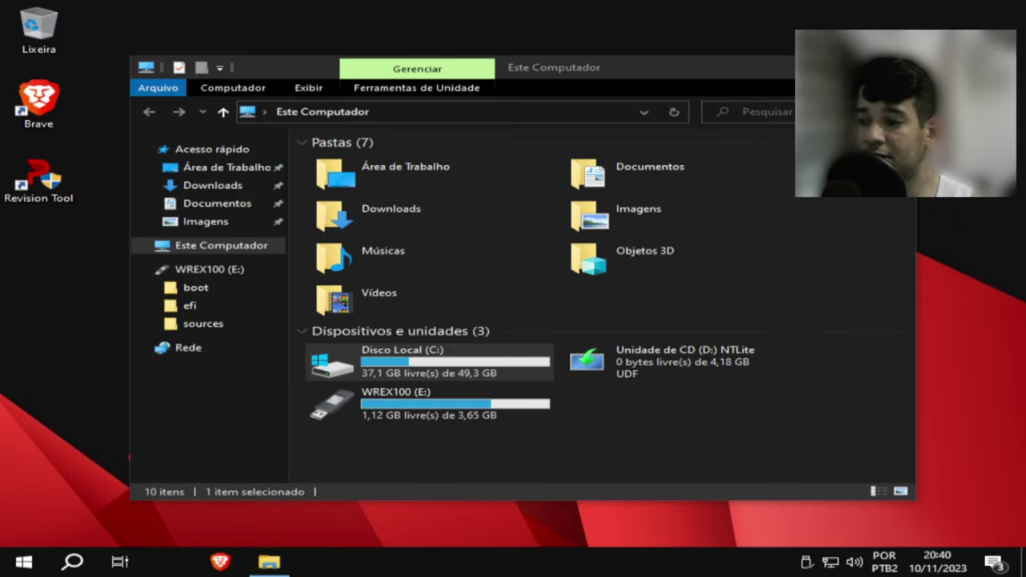
{"action": "key", "text": "alt+F4"}
- Launch Revision Tool from the desktop and allow revitool.exe to make changes to the device
{"action": "right_click", "coordinate": [501, 183]}
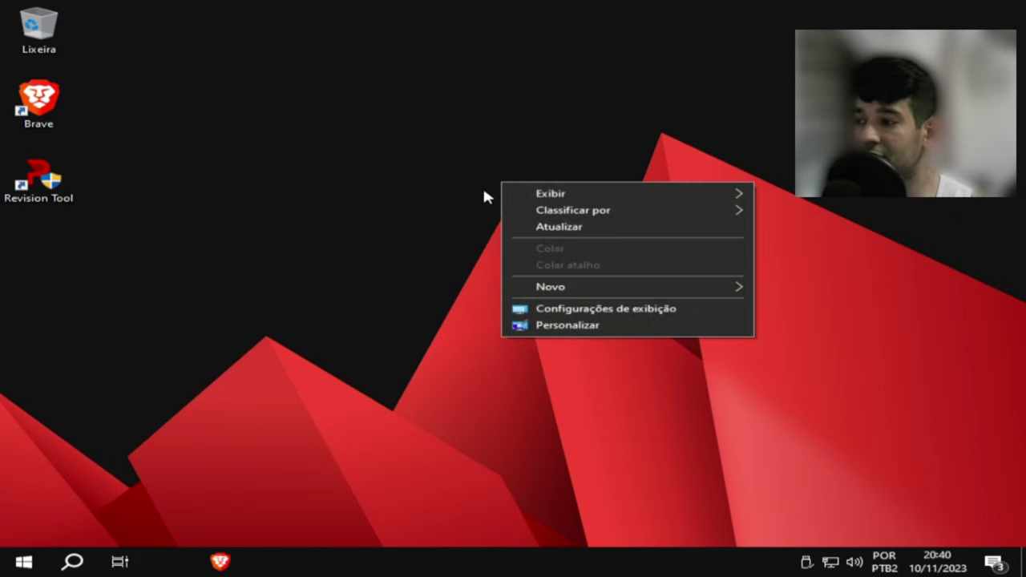
{"action": "left_click", "coordinate": [25, 201]}
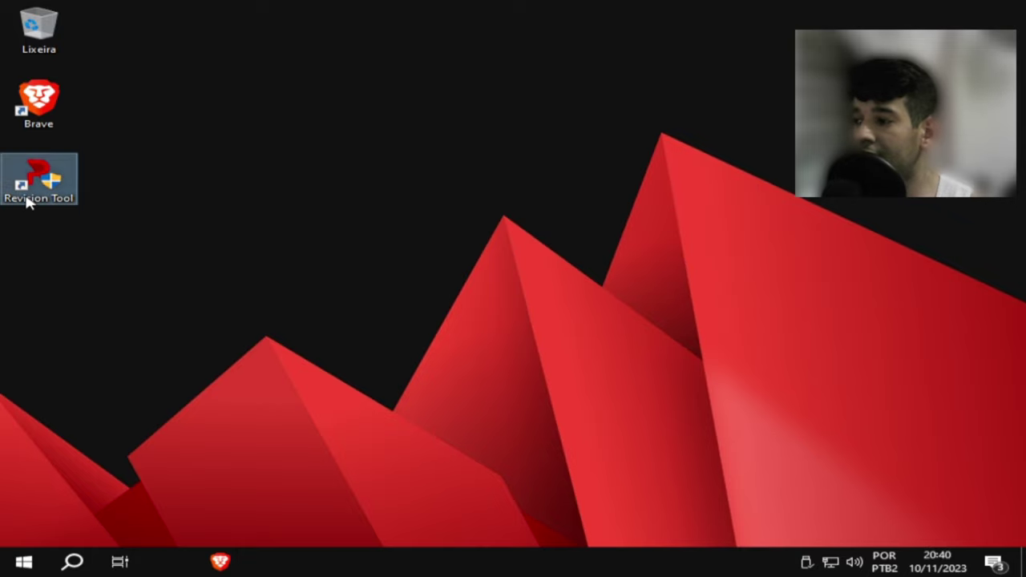
{"action": "double_click", "coordinate": [26, 201]}
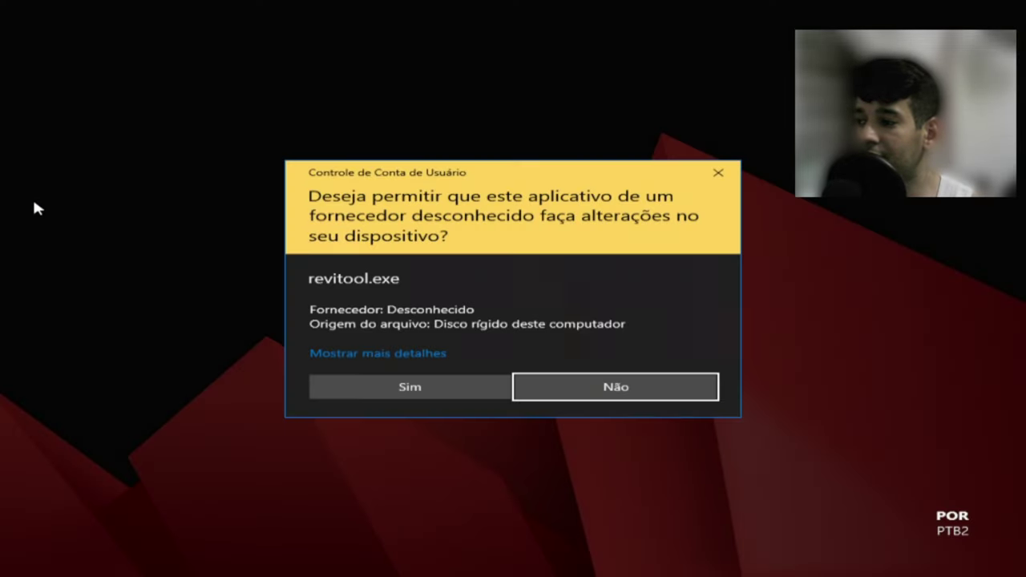
{"action": "left_click", "coordinate": [416, 393]}
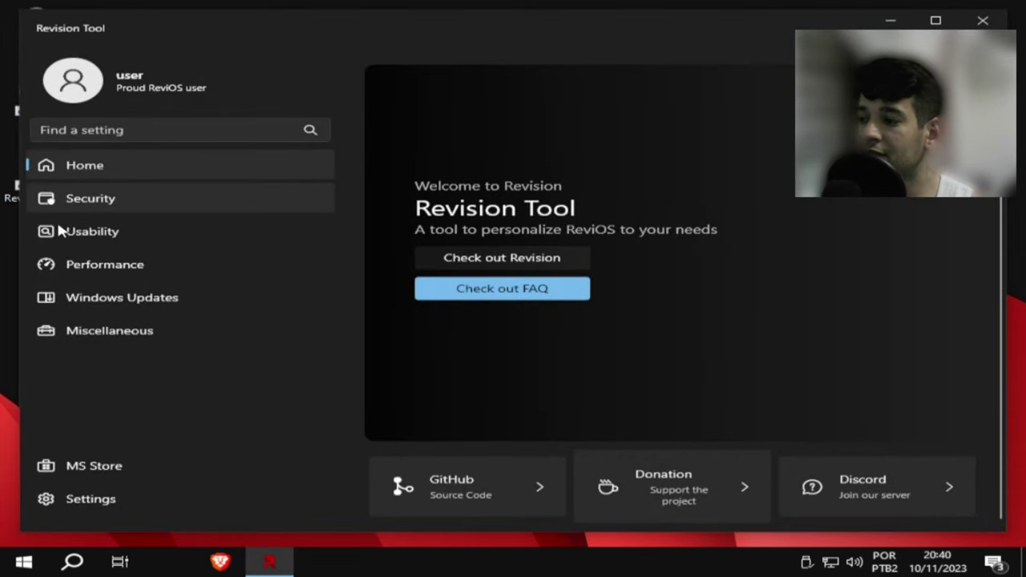
- Turn off User Account Control in Revision Tool's security settings and acknowledge the restart notice
{"action": "left_click", "coordinate": [115, 201]}
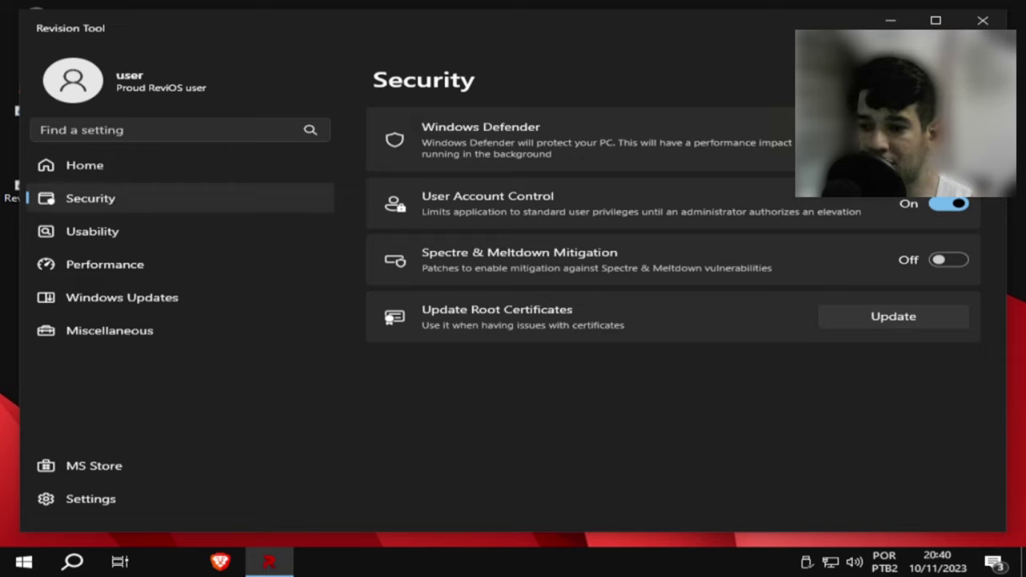
{"action": "left_click", "coordinate": [948, 206]}
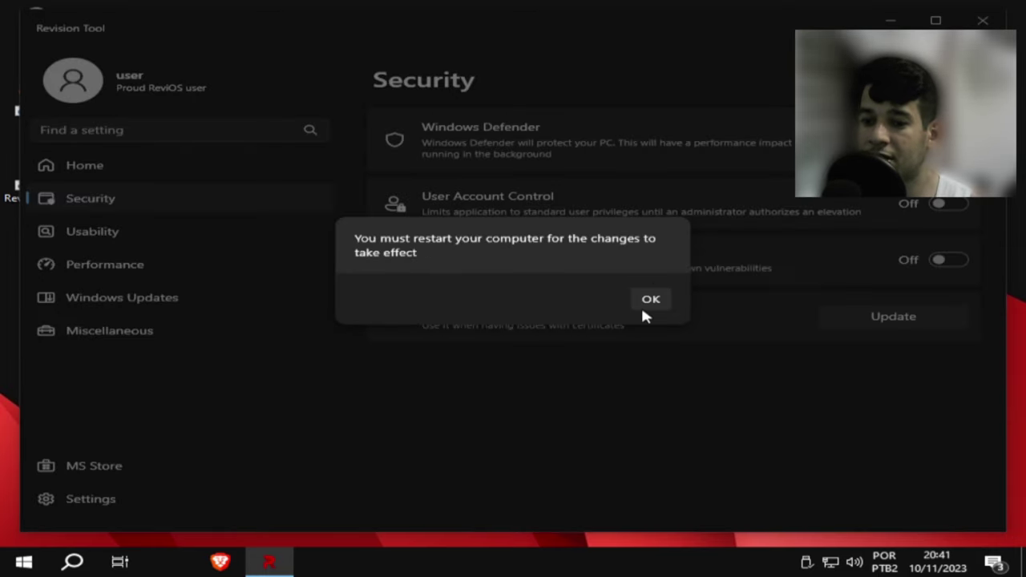
{"action": "left_click", "coordinate": [648, 300]}
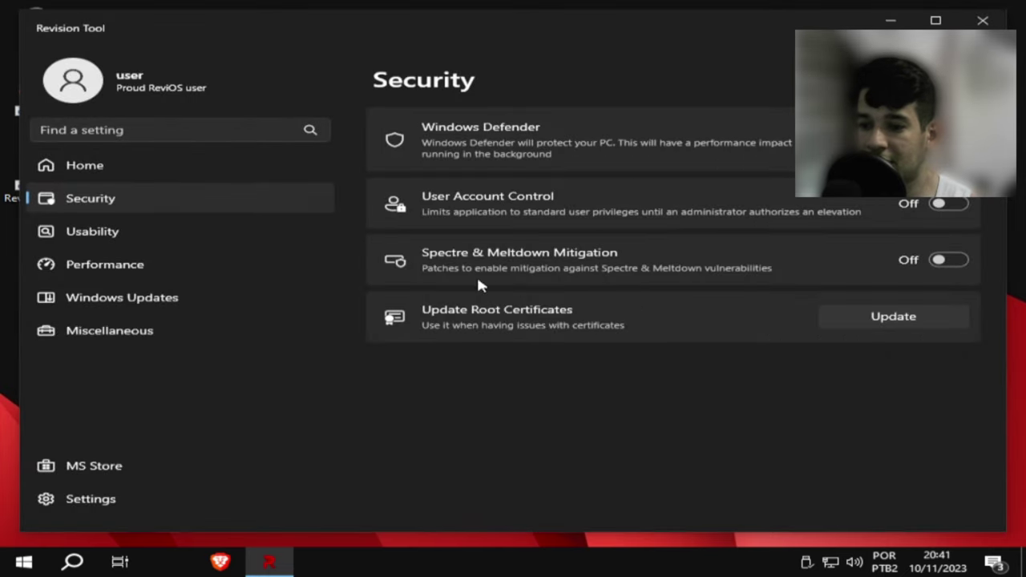
- Review the usability settings, and turn off Superfetch, Intel TSX, Fullscreen Optimizations and Background Apps in the performance settings
{"action": "left_click", "coordinate": [185, 235]}
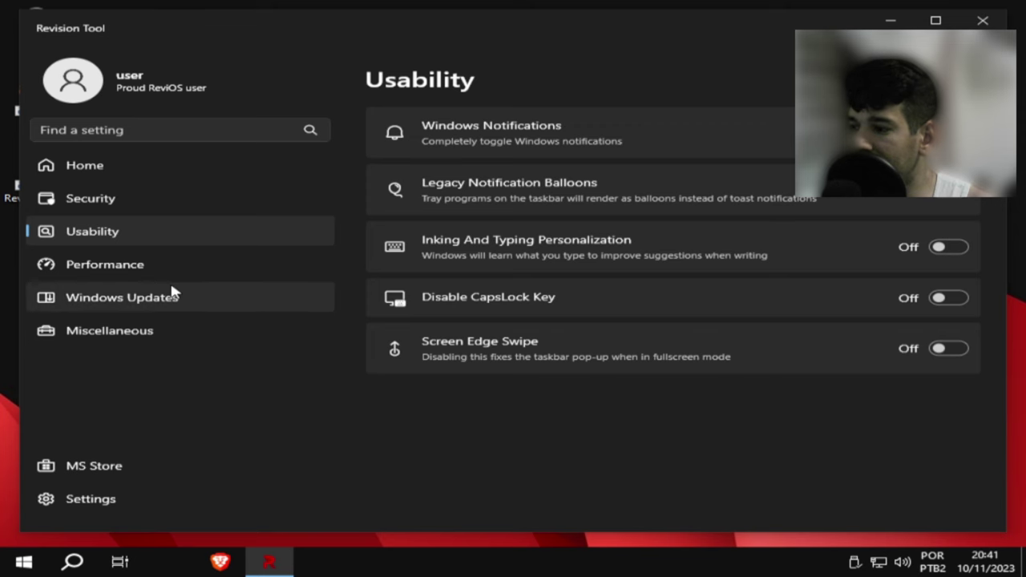
{"action": "left_click", "coordinate": [135, 271]}
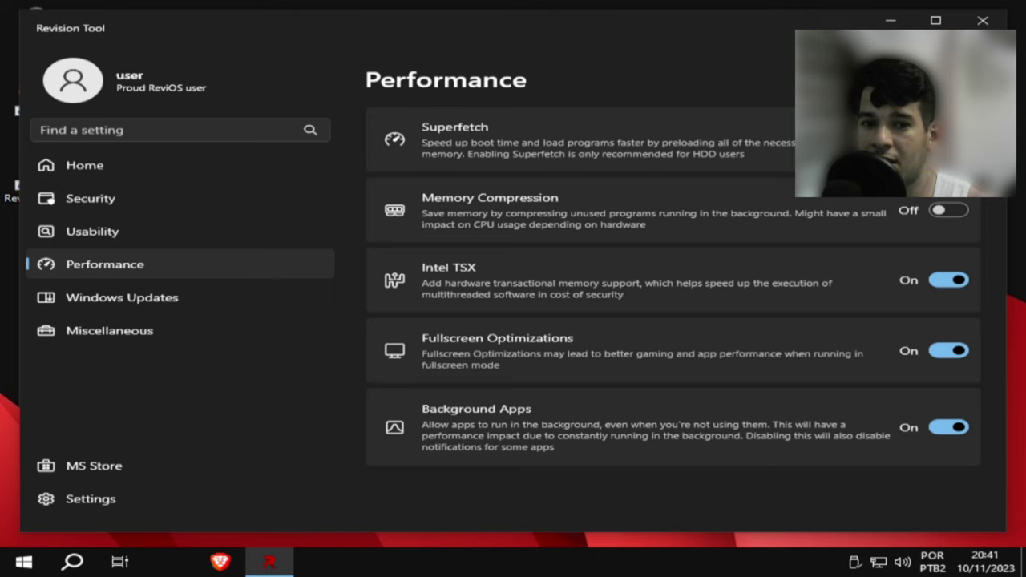
{"action": "left_click", "coordinate": [949, 139]}
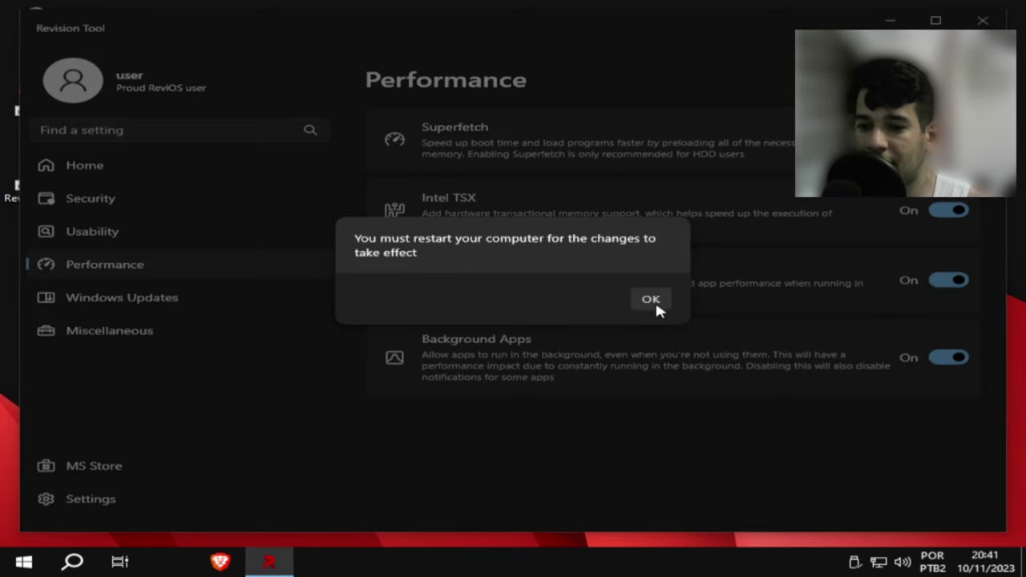
{"action": "left_click", "coordinate": [655, 299]}
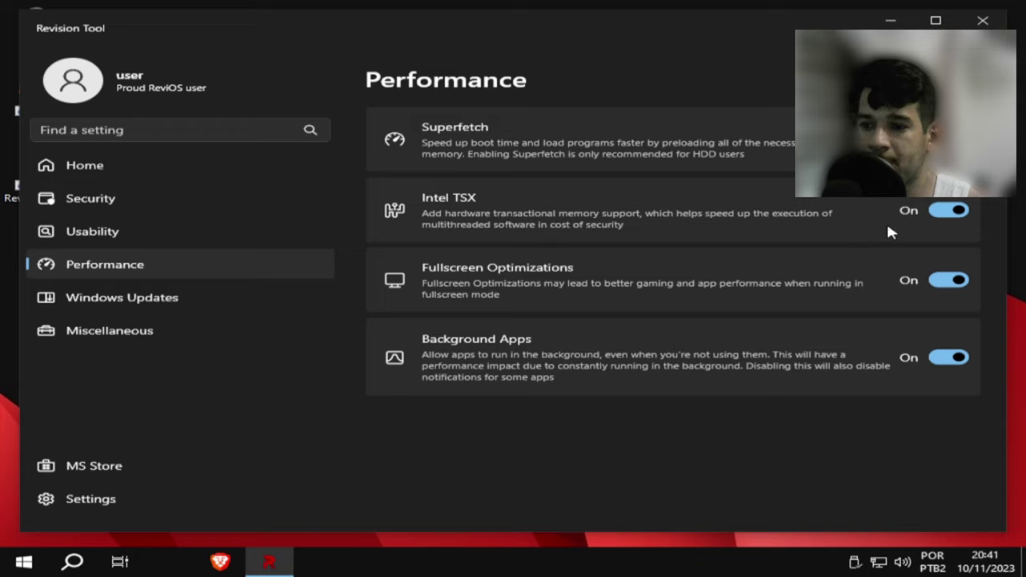
{"action": "left_click", "coordinate": [942, 210]}
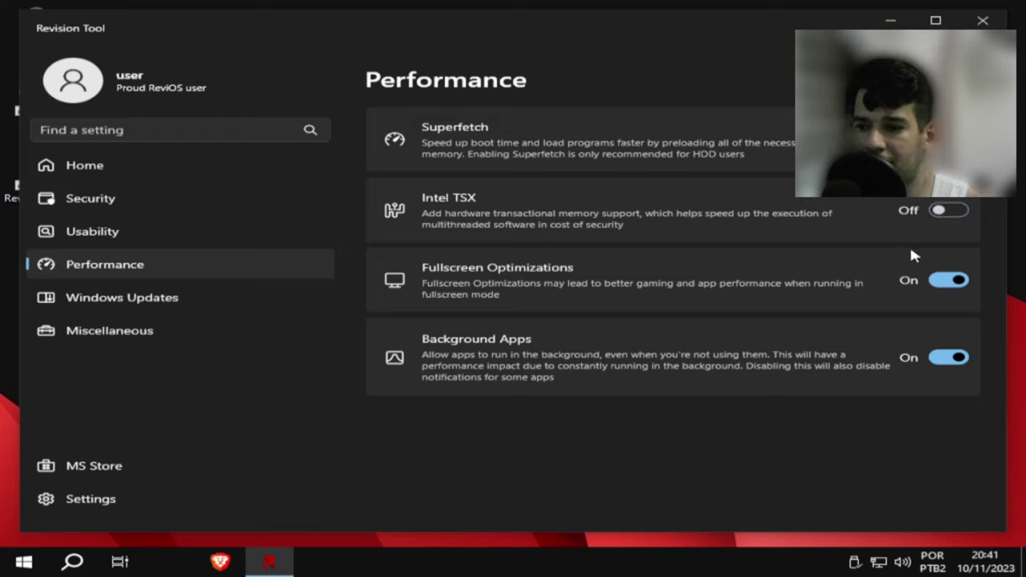
{"action": "left_click", "coordinate": [949, 281]}
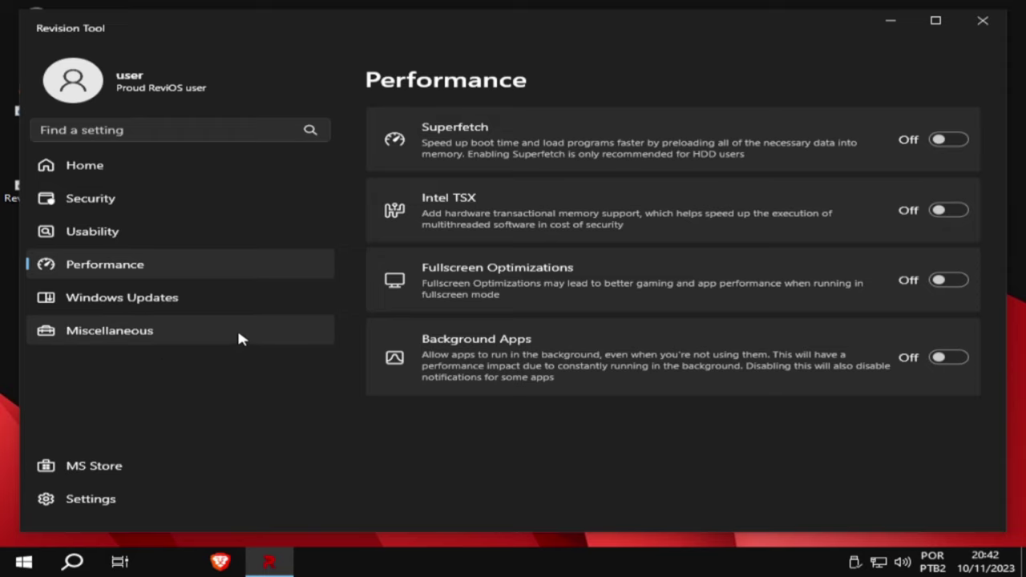
- Turn off hiding of the Windows Updates page in the Windows Updates settings
{"action": "left_click", "coordinate": [162, 295]}
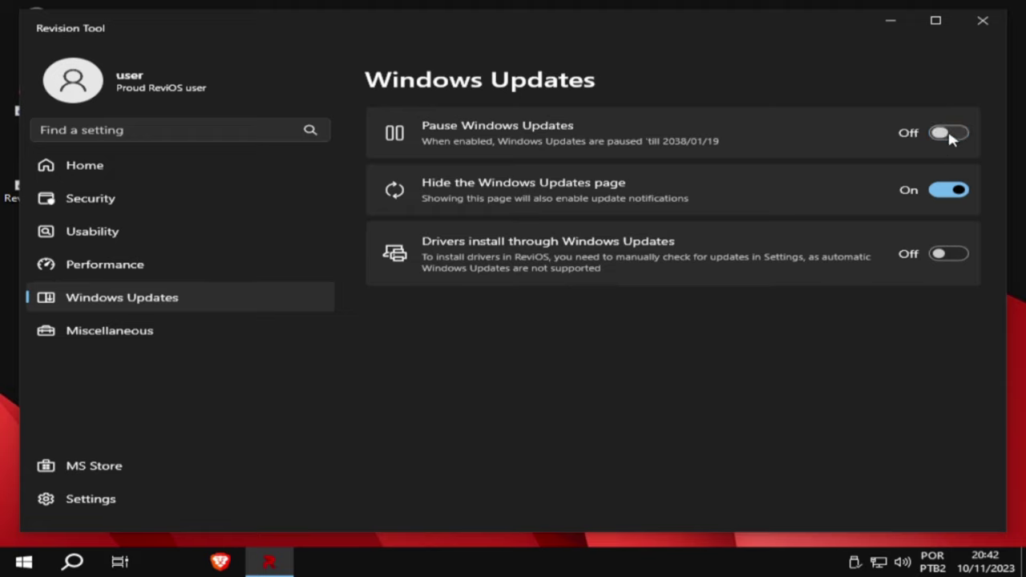
{"action": "left_click", "coordinate": [936, 195]}
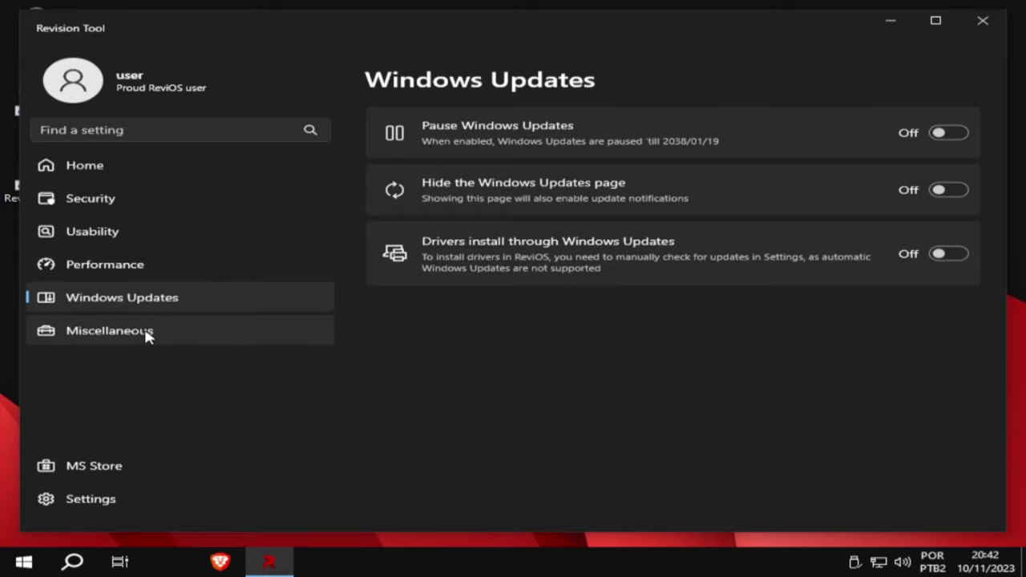
- Review the Miscellaneous, MS Store and Settings sections of Revision Tool, and close the program
{"action": "left_click", "coordinate": [109, 331]}
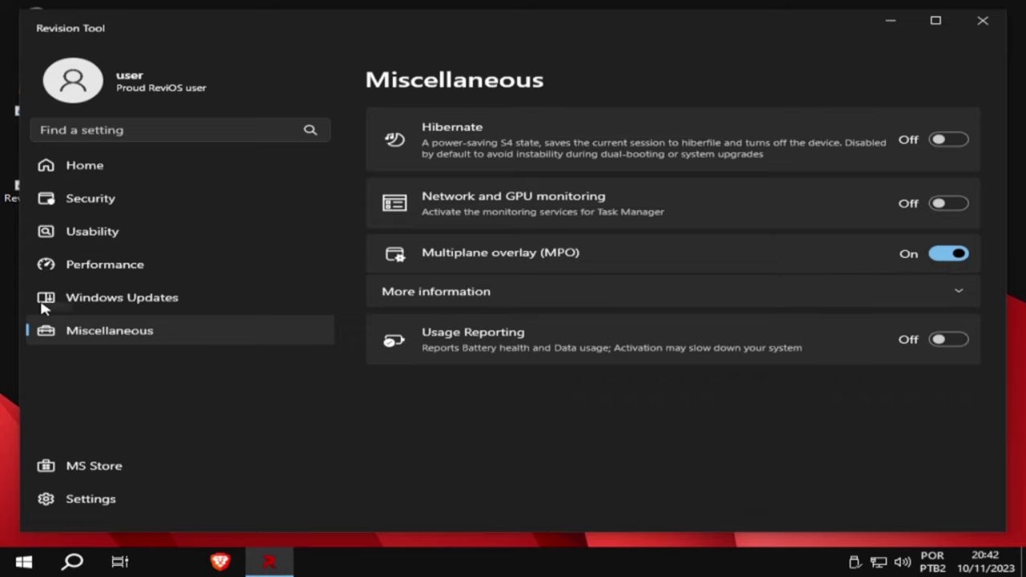
{"action": "left_click", "coordinate": [77, 469]}
{"action": "left_click", "coordinate": [83, 505]}
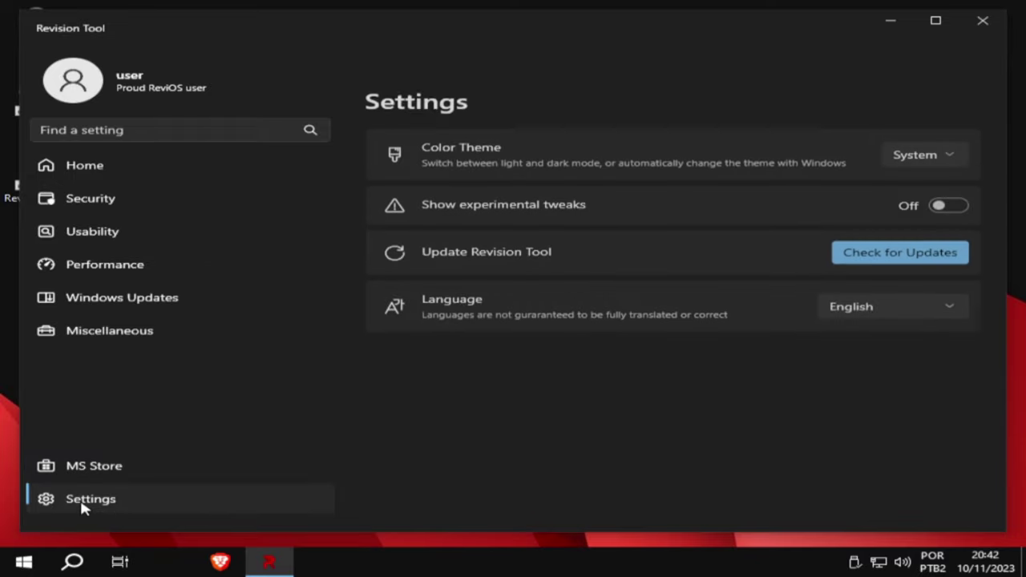
{"action": "left_click", "coordinate": [982, 23]}
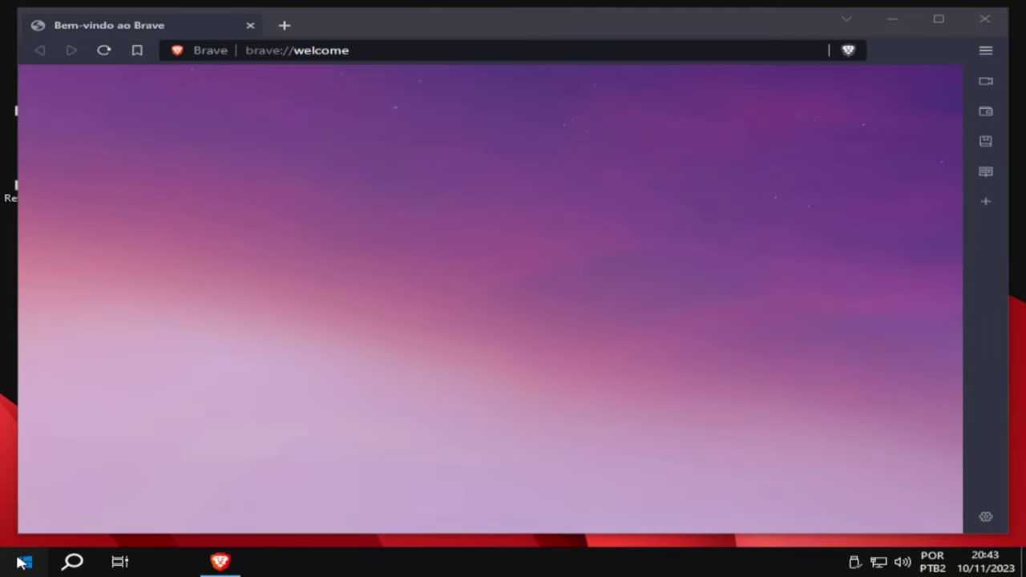
- Look through the Start menu's complete app list again and return to the Brave window
{"action": "left_click", "coordinate": [23, 563]}
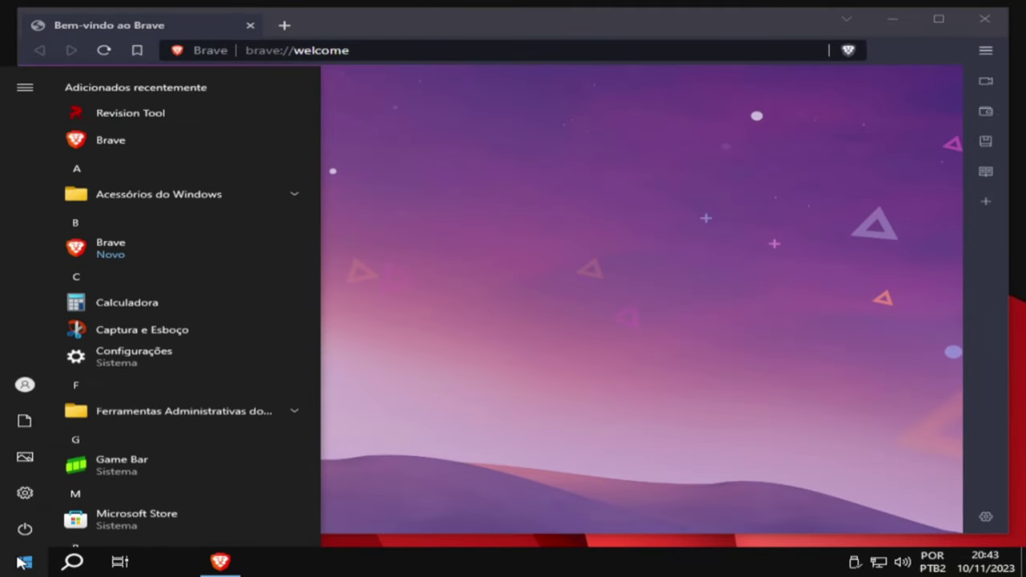
{"action": "scroll", "coordinate": [197, 469], "scroll_direction": "down", "scroll_amount": 3}
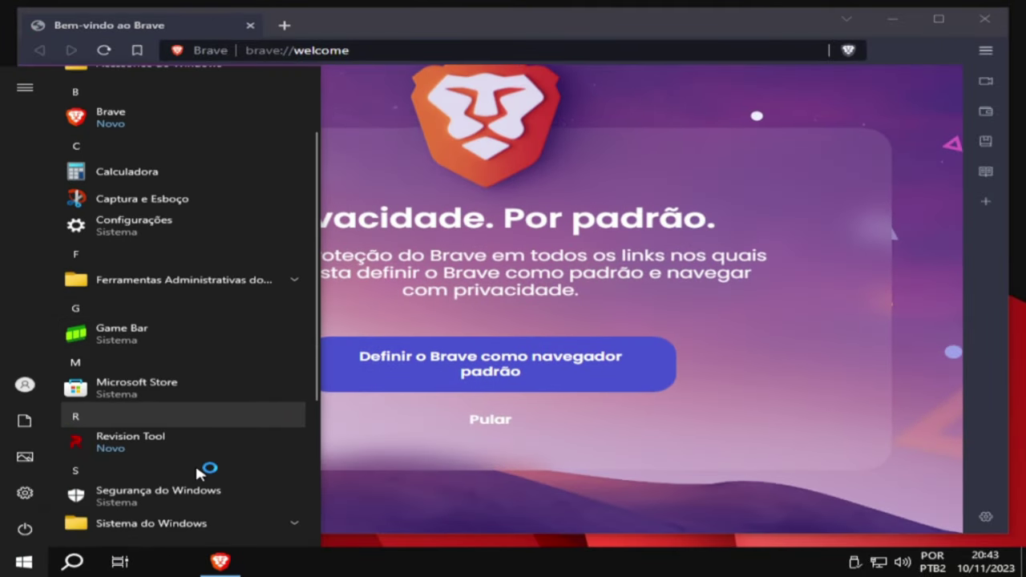
{"action": "scroll", "coordinate": [197, 469], "scroll_direction": "down", "scroll_amount": 5}
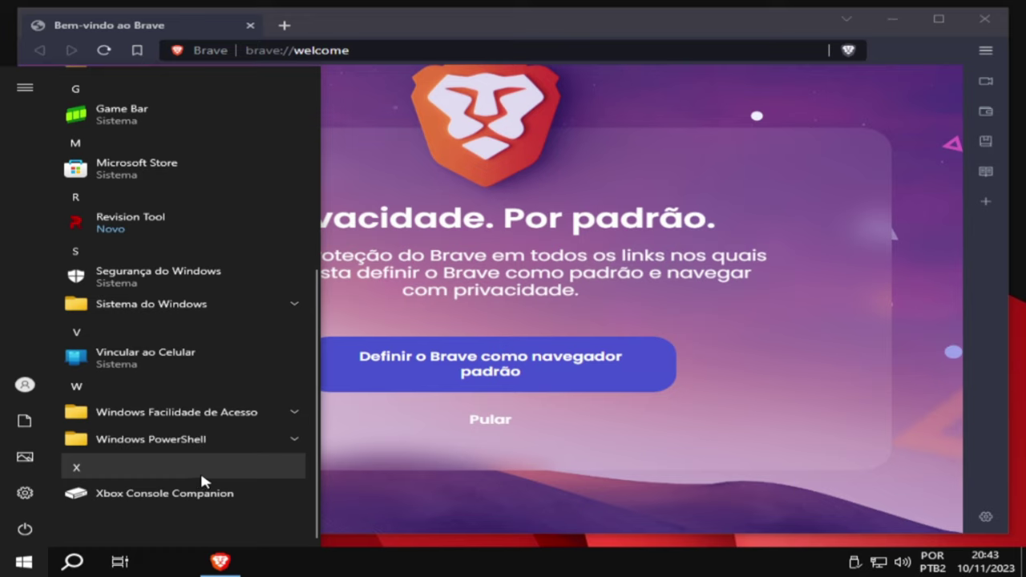
{"action": "scroll", "coordinate": [177, 468], "scroll_direction": "up", "scroll_amount": 5}
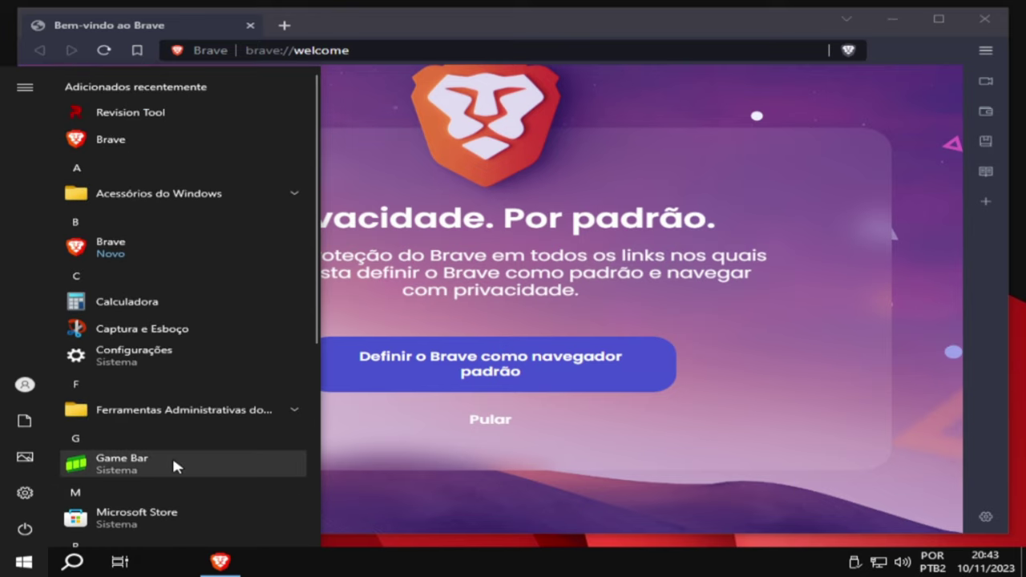
{"action": "scroll", "coordinate": [175, 457], "scroll_direction": "down", "scroll_amount": 5}
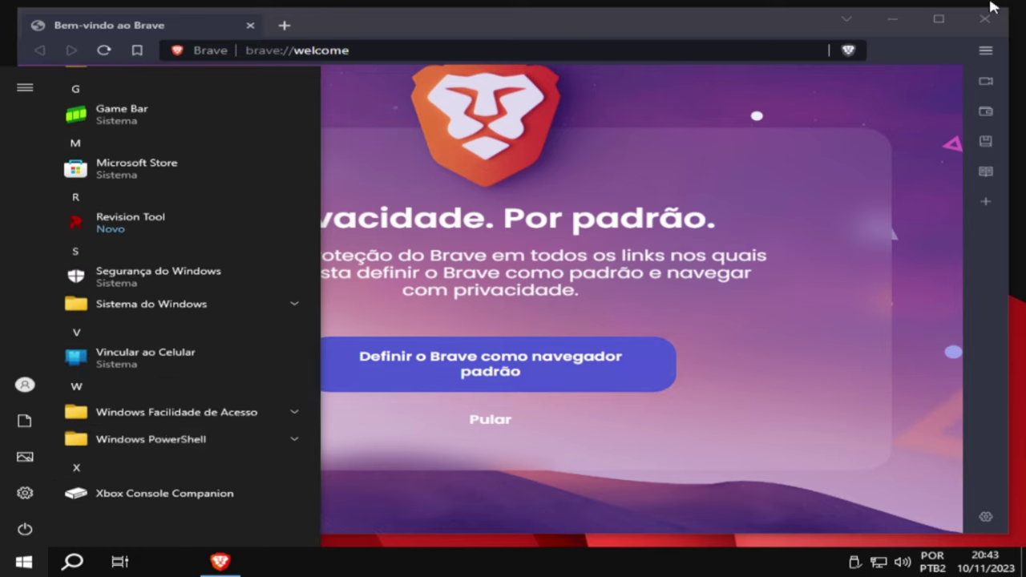
{"action": "left_click", "coordinate": [909, 53]}
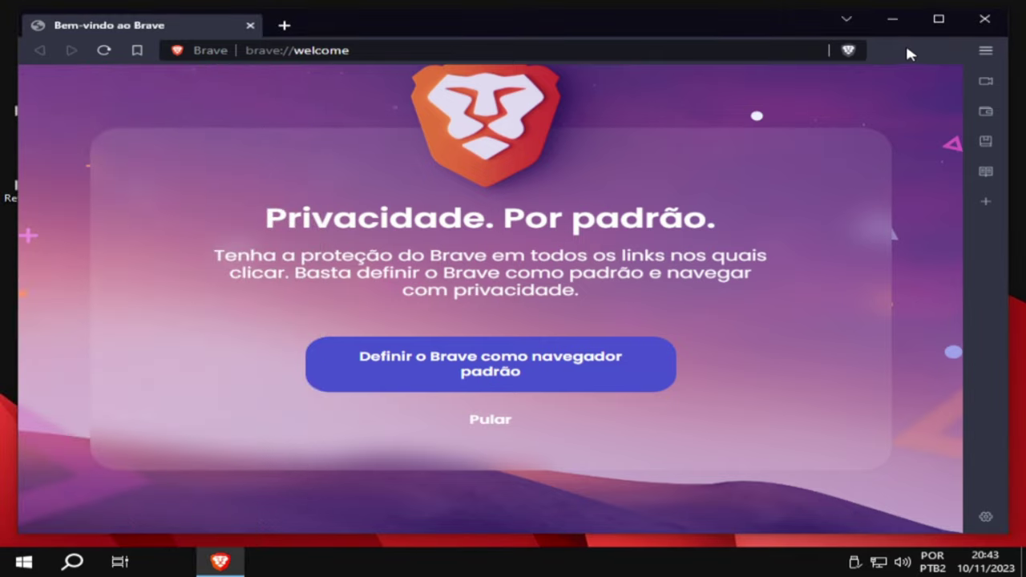
- Minimize the Brave window and examine the background and theme options in the desktop personalization settings
{"action": "left_click", "coordinate": [945, 21]}
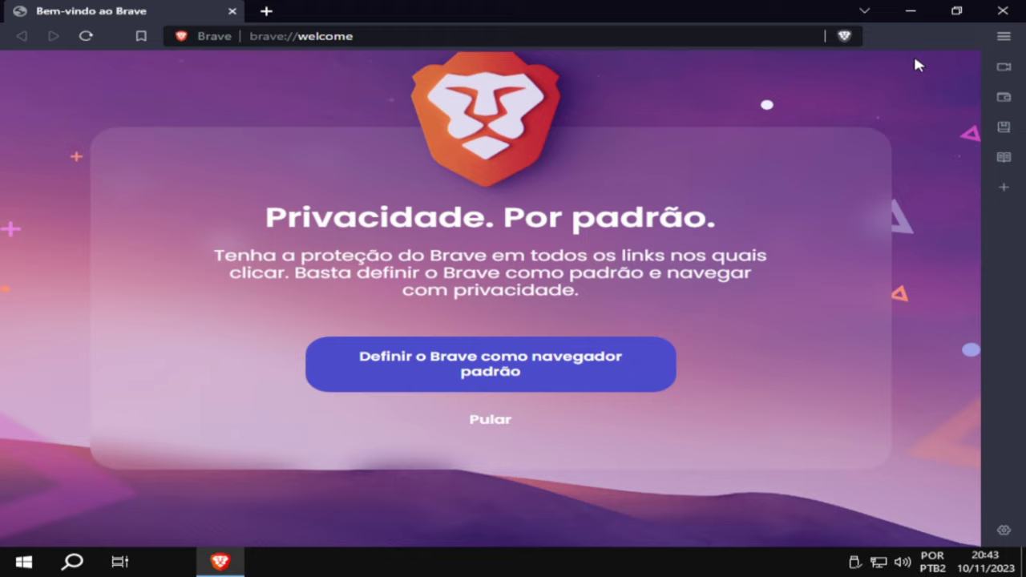
{"action": "left_click", "coordinate": [911, 11]}
{"action": "right_click", "coordinate": [618, 156]}
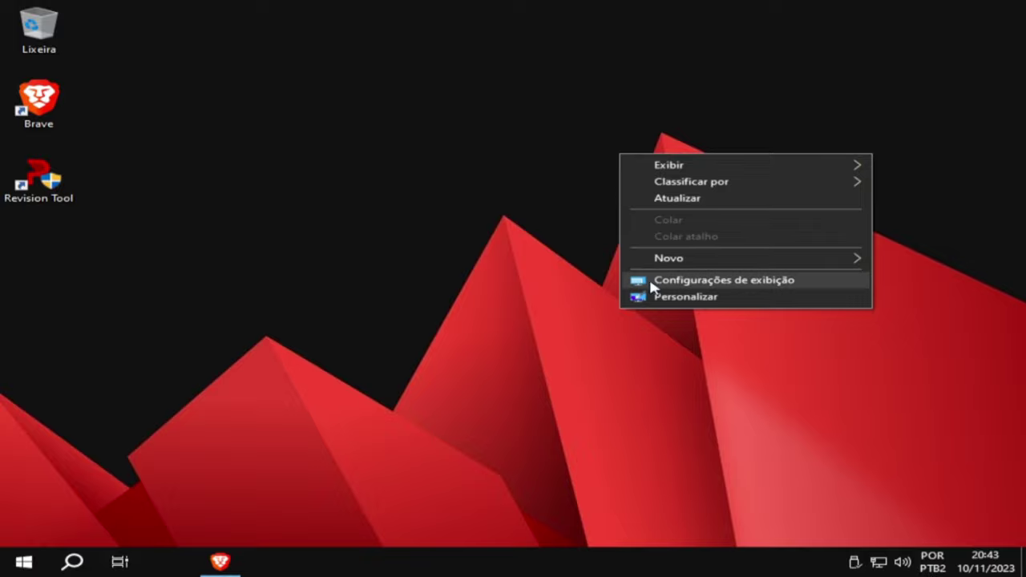
{"action": "left_click", "coordinate": [680, 300]}
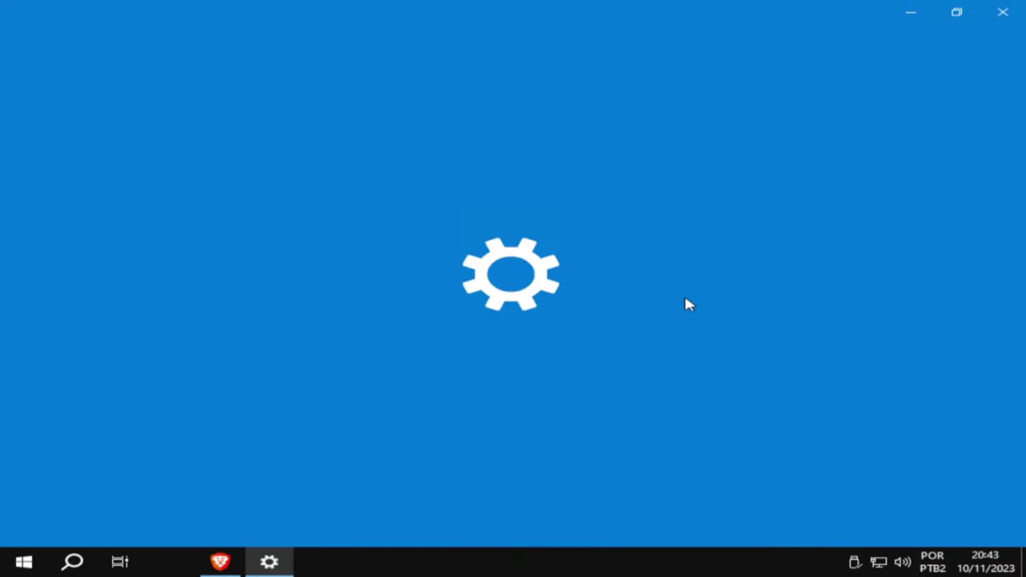
{"action": "scroll", "coordinate": [681, 345], "scroll_direction": "down", "scroll_amount": 4}
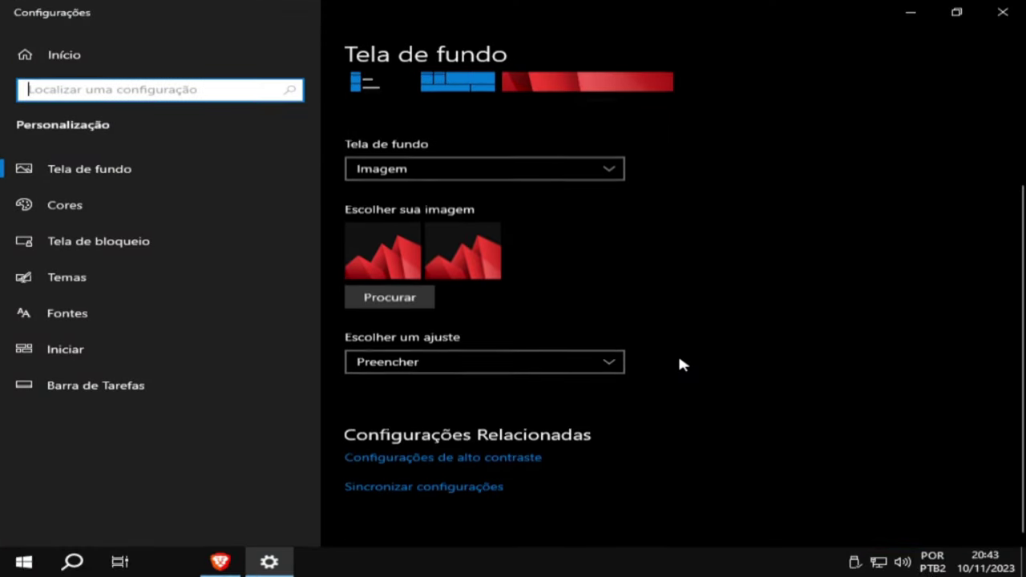
{"action": "scroll", "coordinate": [680, 353], "scroll_direction": "up", "scroll_amount": 3}
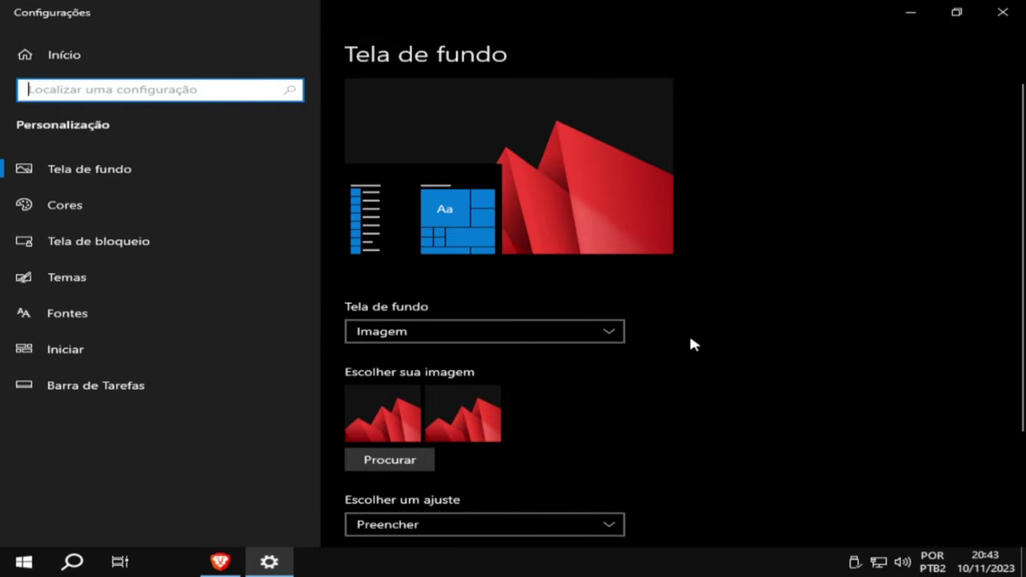
{"action": "scroll", "coordinate": [689, 333], "scroll_direction": "down", "scroll_amount": 3}
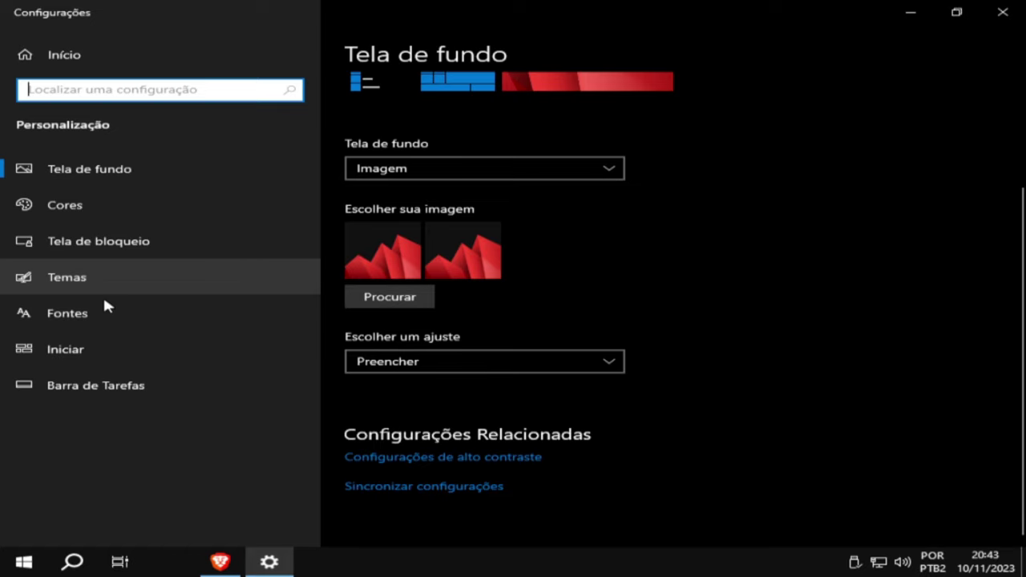
{"action": "left_click", "coordinate": [90, 276]}
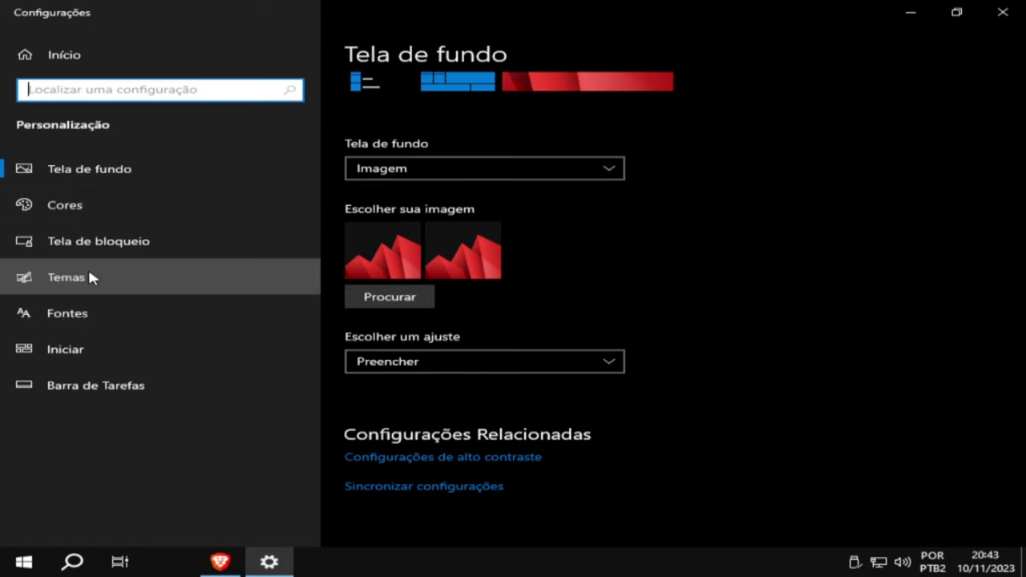
{"action": "scroll", "coordinate": [793, 338], "scroll_direction": "down", "scroll_amount": 3}
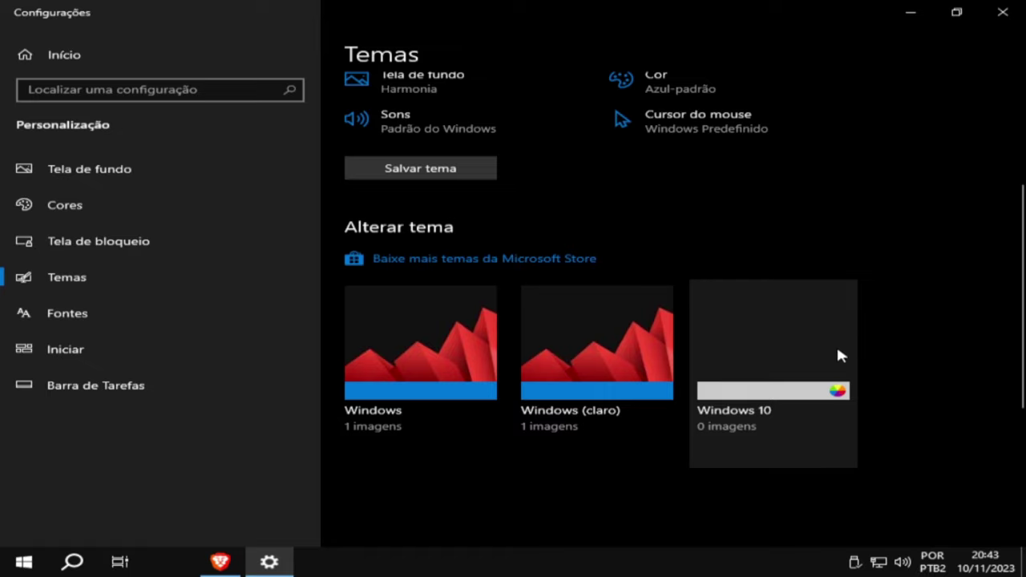
- Try the Windows (claro) theme, apply the Windows theme instead, and check the remaining themes and related settings
{"action": "left_click", "coordinate": [571, 372]}
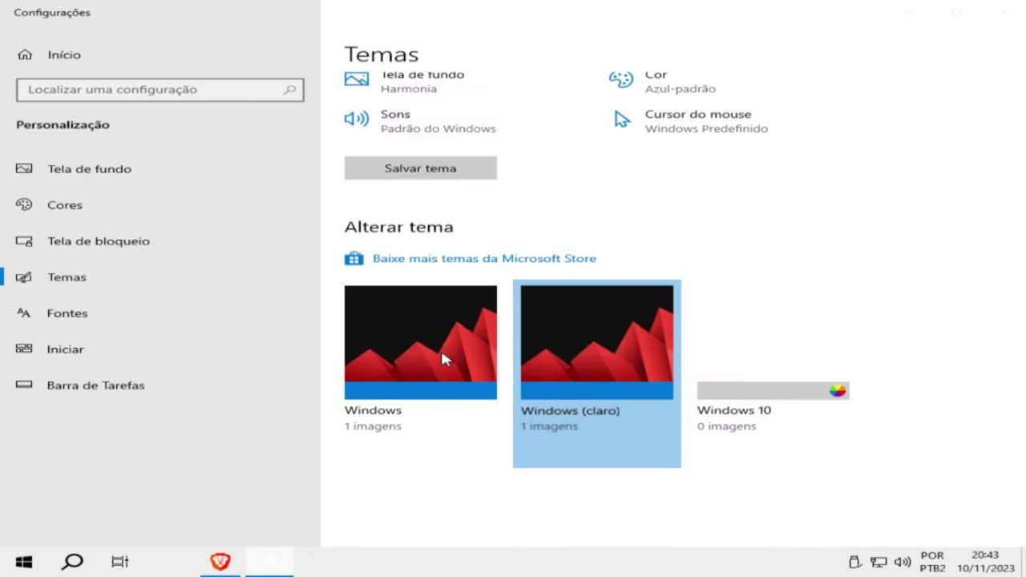
{"action": "left_click", "coordinate": [445, 359]}
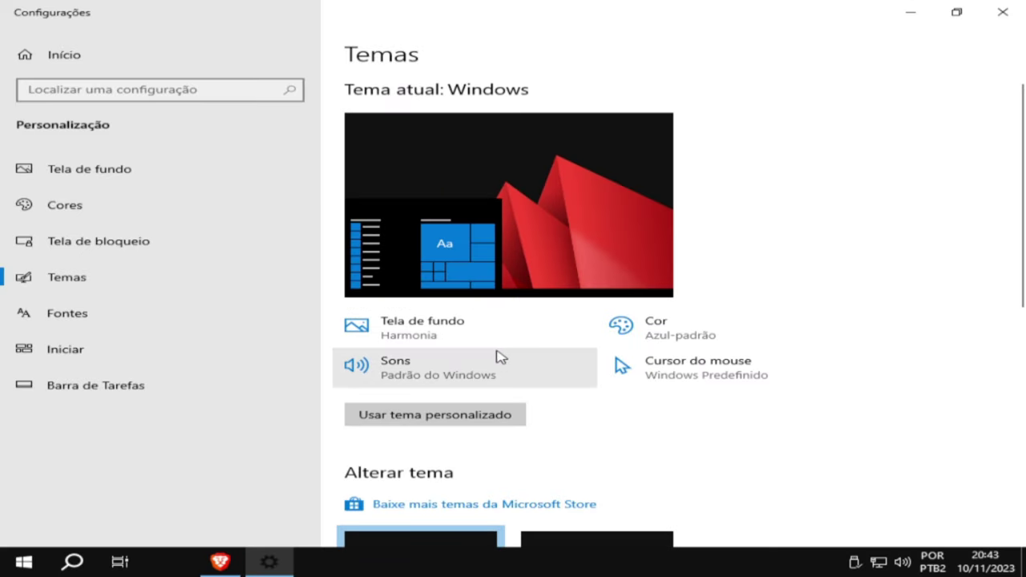
{"action": "scroll", "coordinate": [550, 362], "scroll_direction": "down", "scroll_amount": 6}
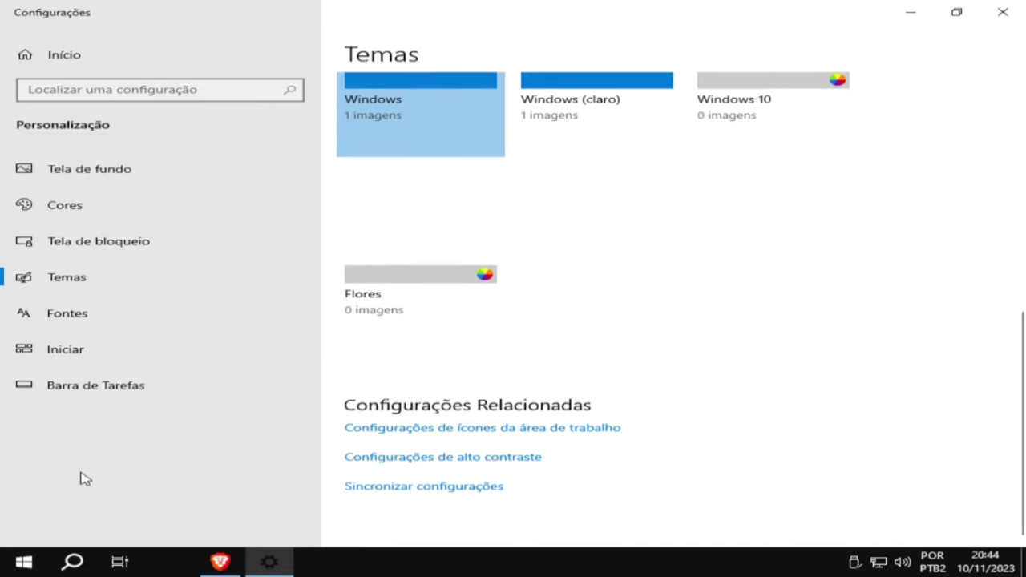
- Look through the Start menu's app list down to the Xbox Console Companion entry and return to the Microsoft Store entry
{"action": "left_click", "coordinate": [40, 559]}
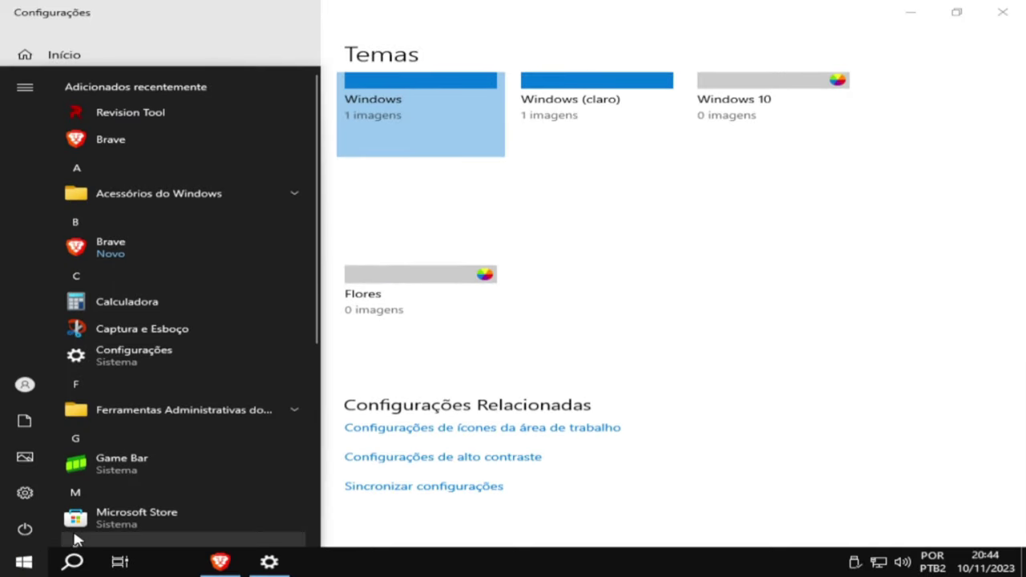
{"action": "scroll", "coordinate": [272, 454], "scroll_direction": "down", "scroll_amount": 3}
{"action": "scroll", "coordinate": [274, 458], "scroll_direction": "down", "scroll_amount": 3}
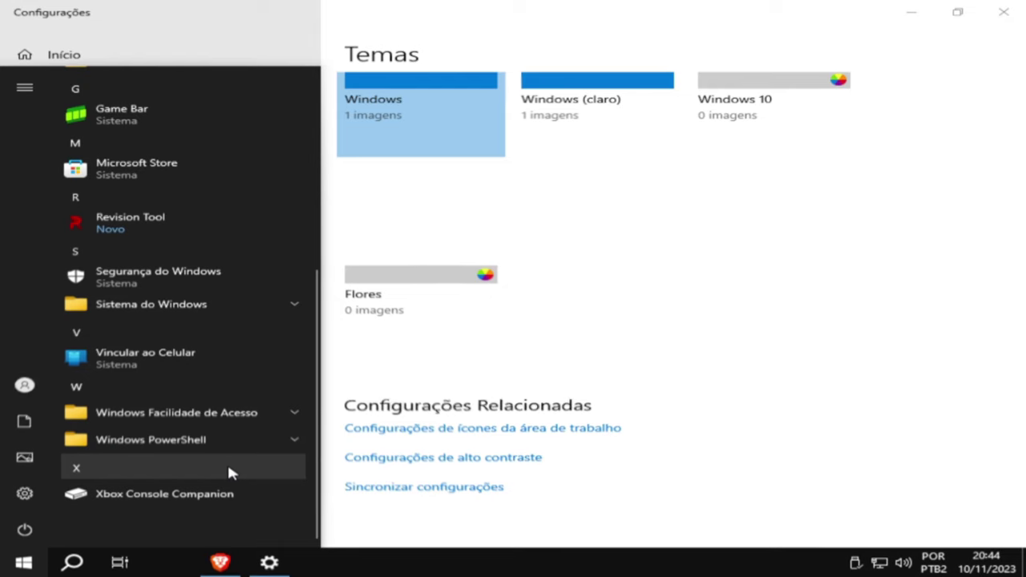
{"action": "left_click", "coordinate": [130, 189]}
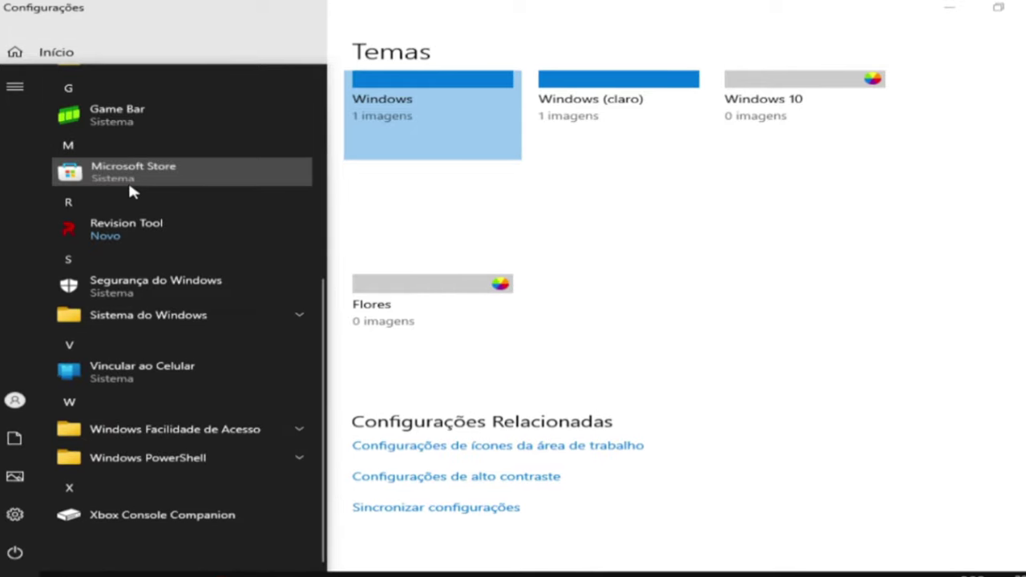